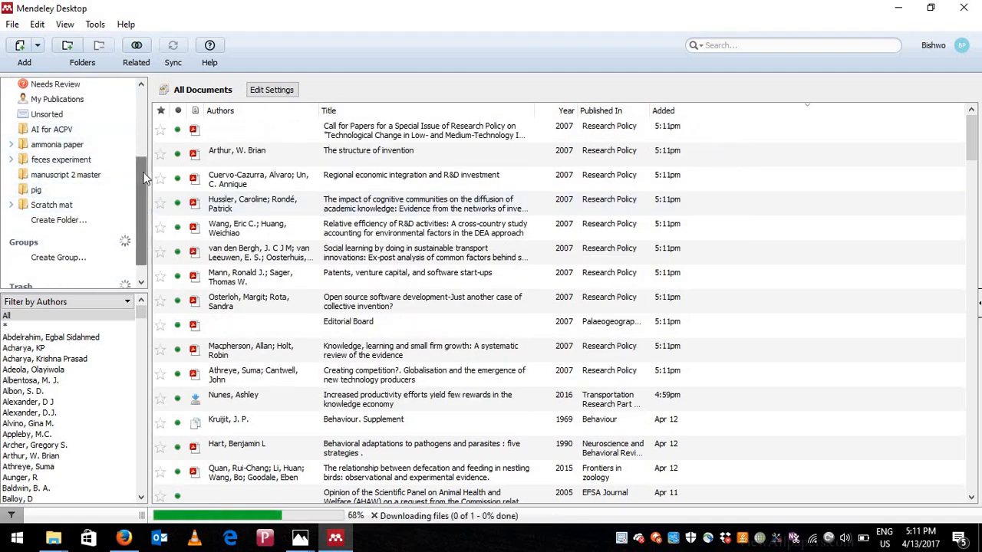
Create a new library folder named "How to use Mendeley"
scroll(115, 177, up, 2)
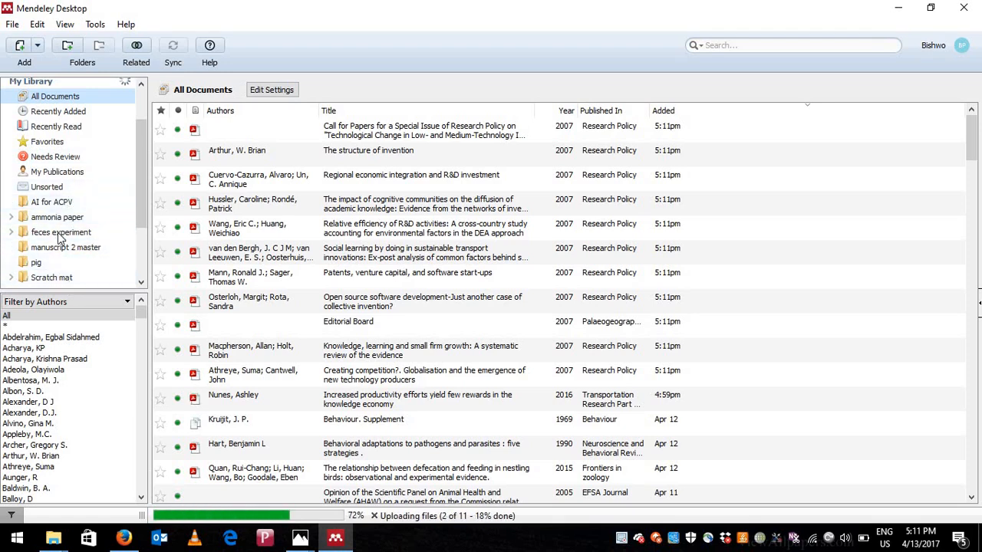
drag(143, 213, 253, 231)
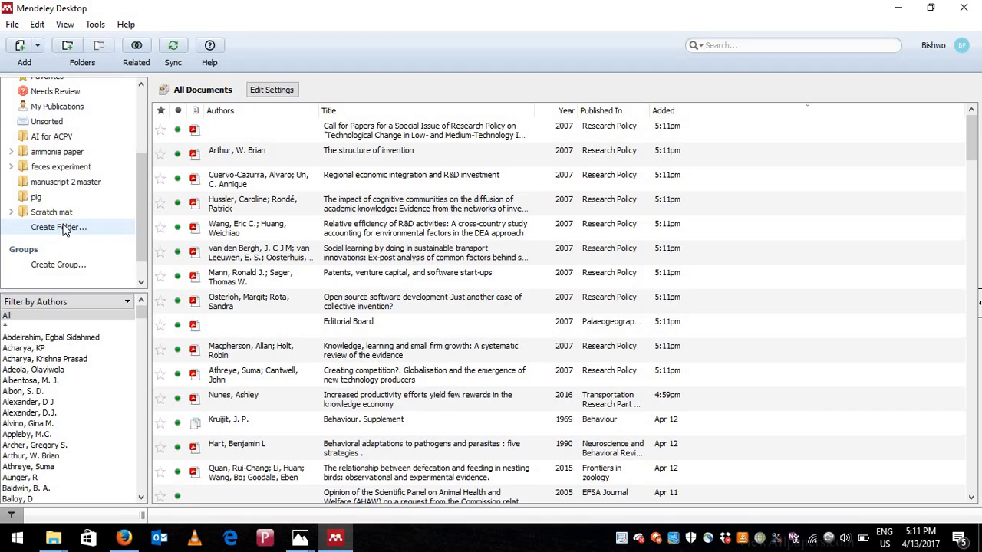
click(64, 229)
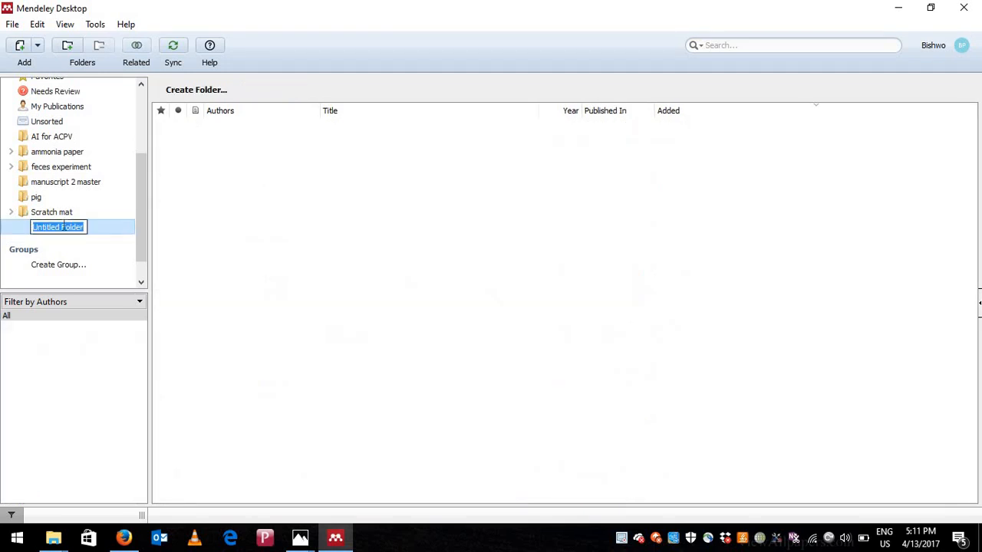
text(Us)
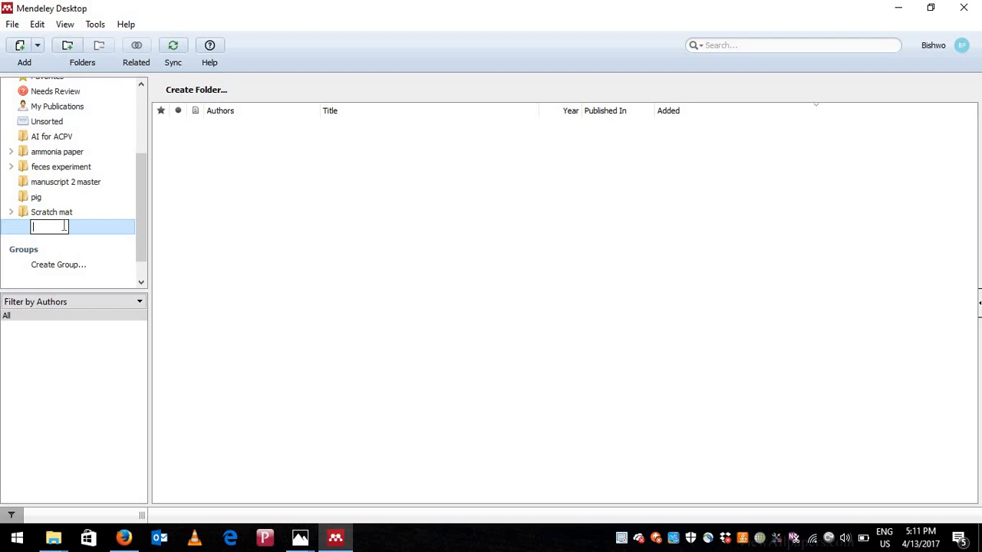
text(w to use Mendel)
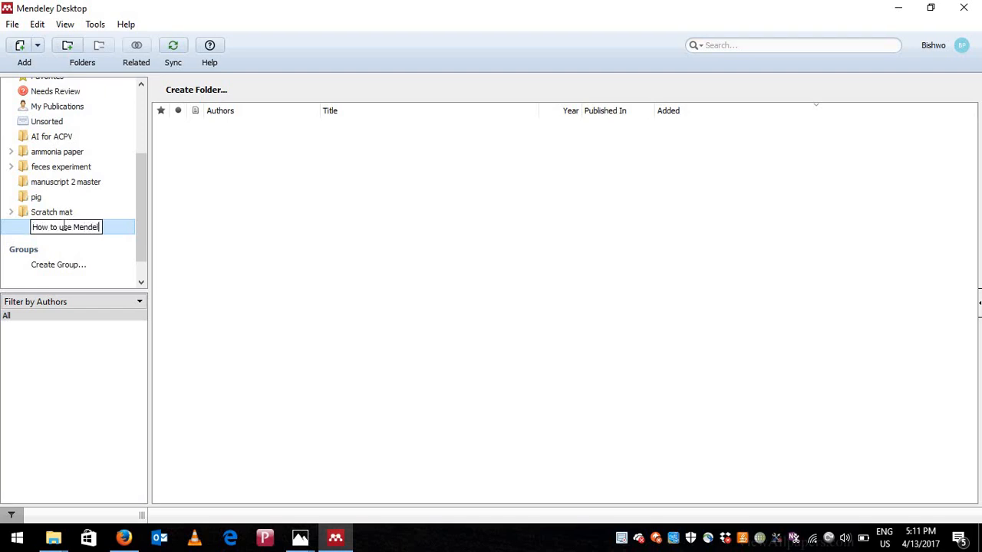
text(ey)
key(Return)
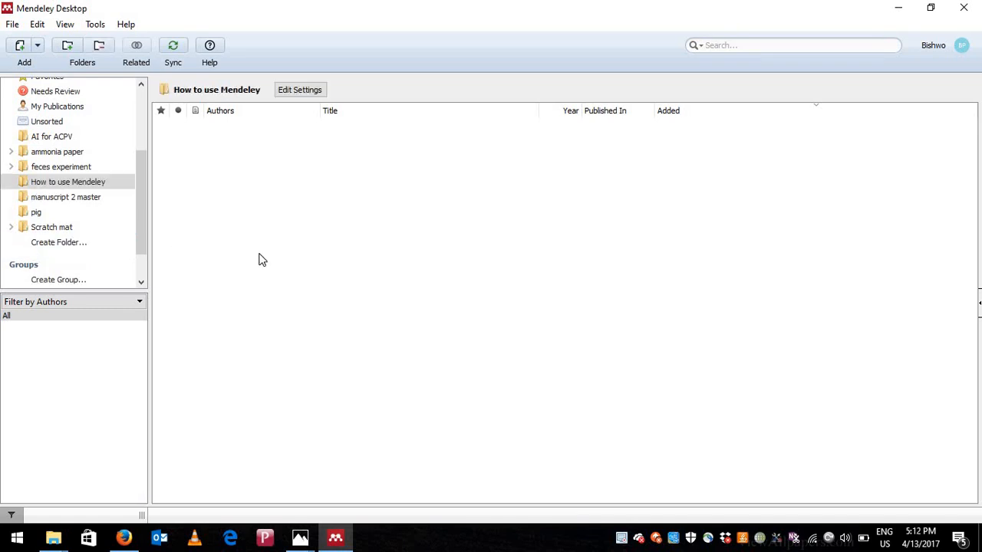
Add all the PDFs from the "pdf files" directory to the How to use Mendeley folder
click(81, 184)
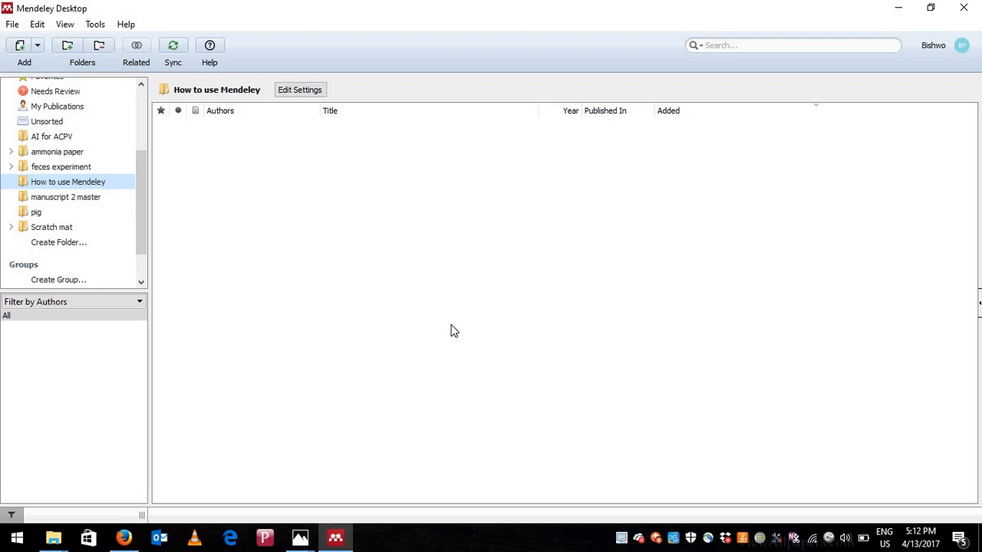
click(20, 48)
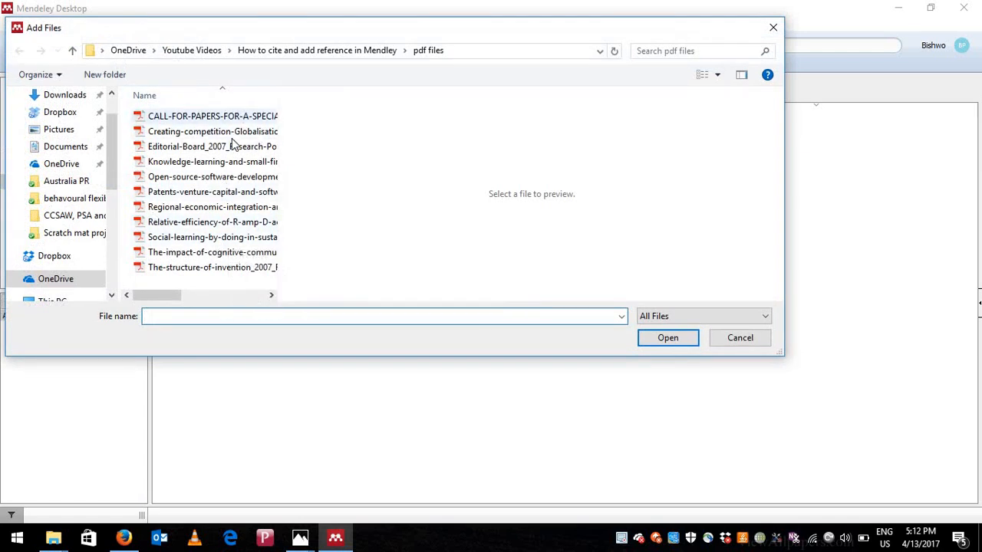
click(230, 139)
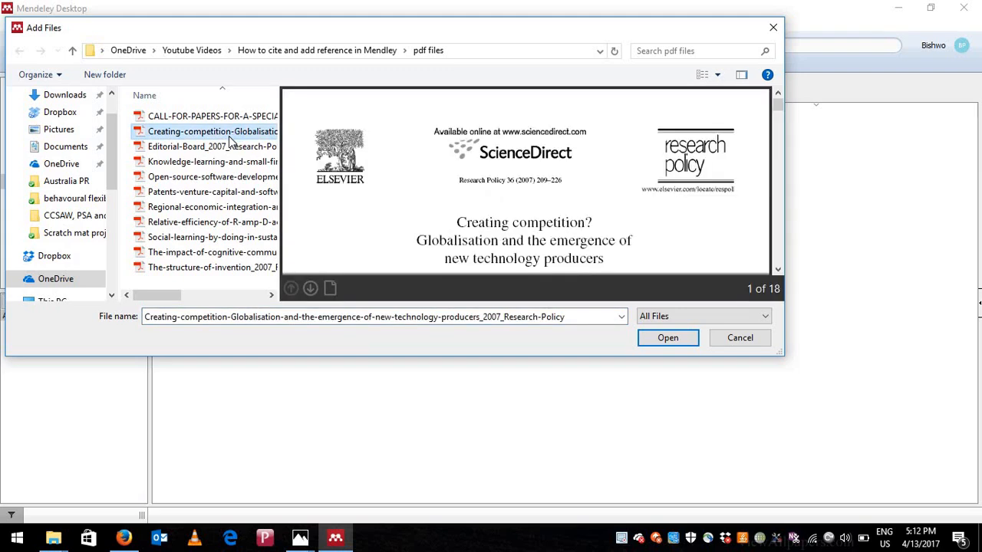
key(ctrl+a)
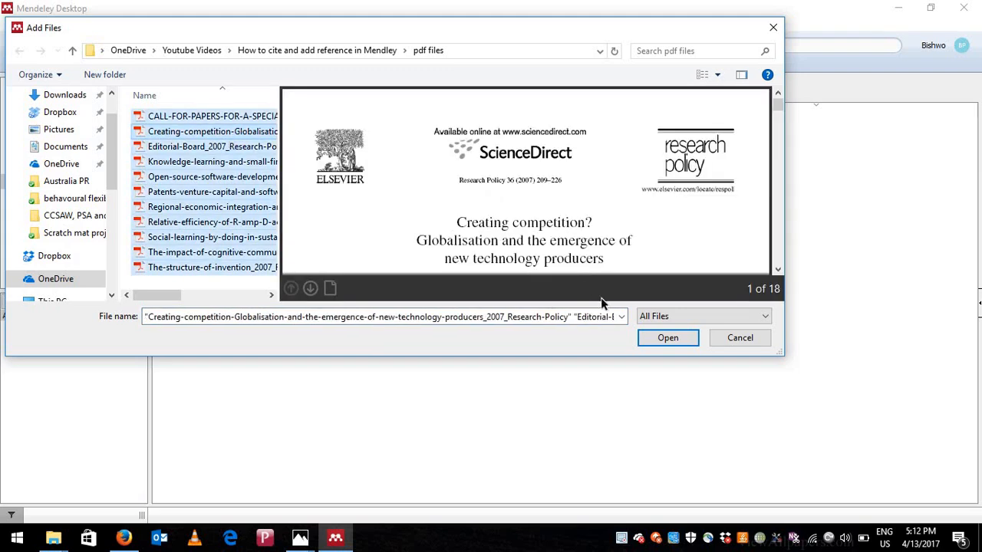
click(666, 340)
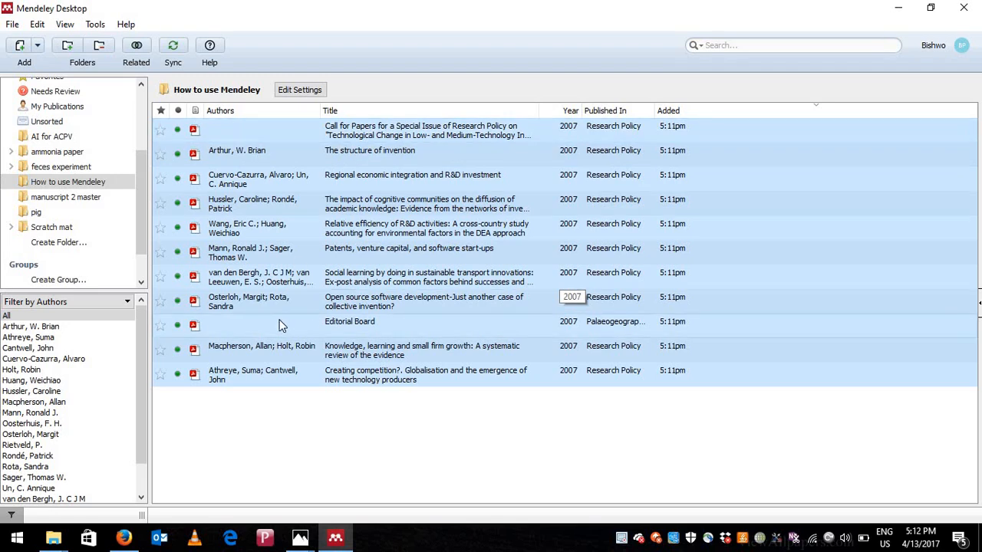
Open the "Call for Papers for a Special Issue of Research Policy" document and fill in its missing author's name
double_click(330, 132)
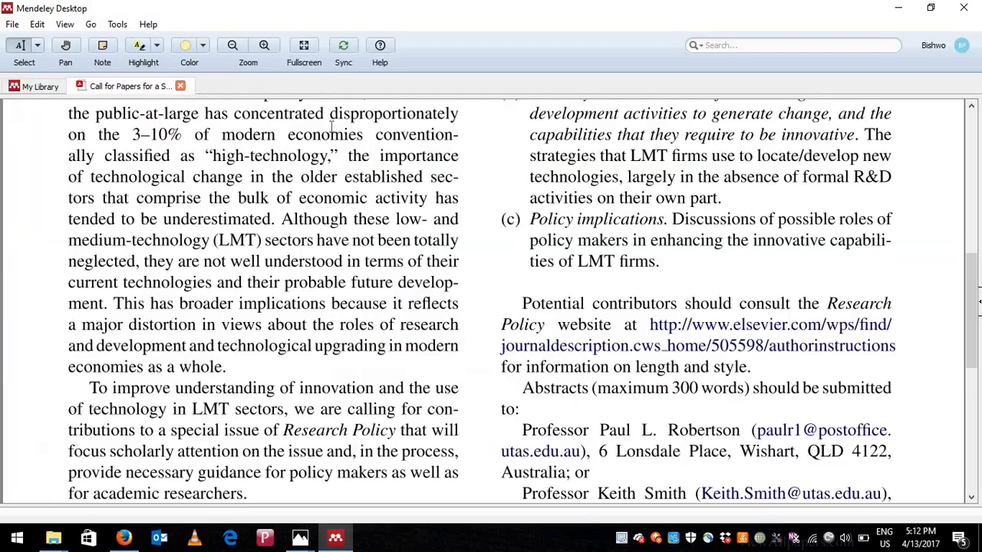
scroll(539, 376, up, 10)
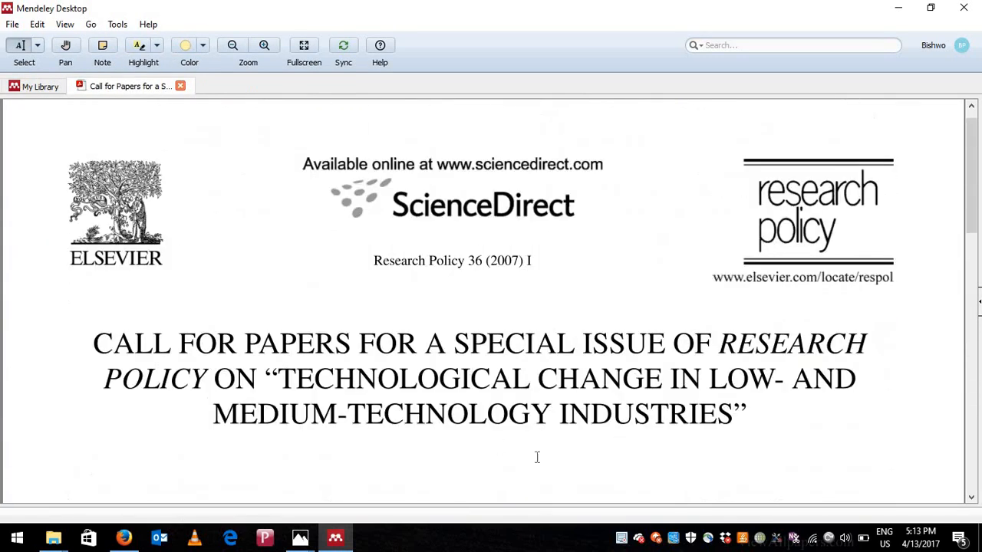
scroll(416, 440, down, 3)
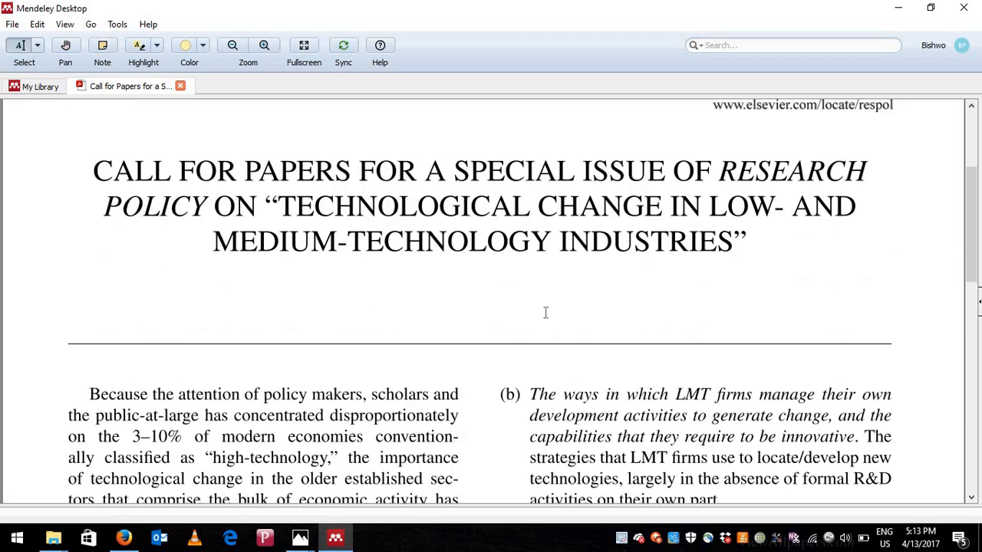
scroll(471, 432, down, 2)
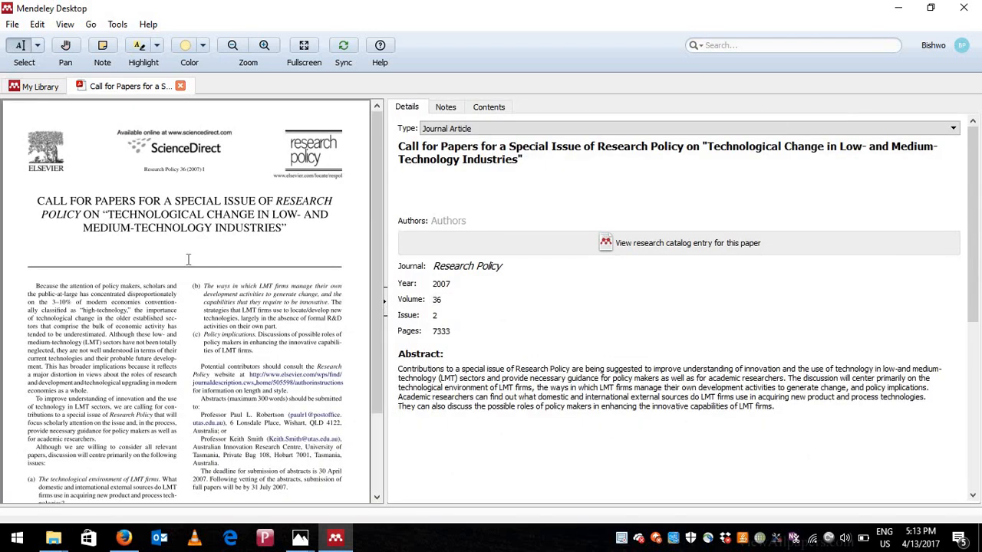
click(497, 220)
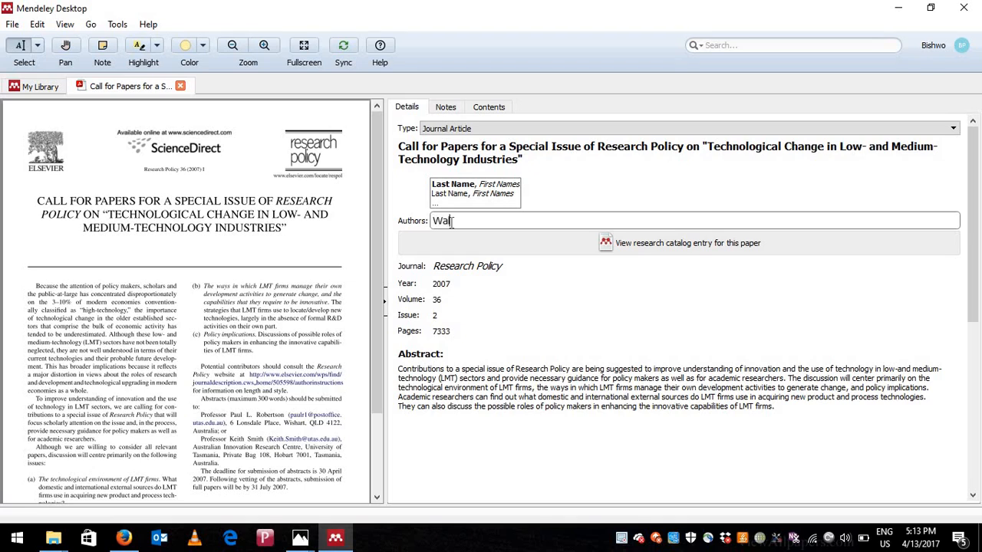
text(ker, M)
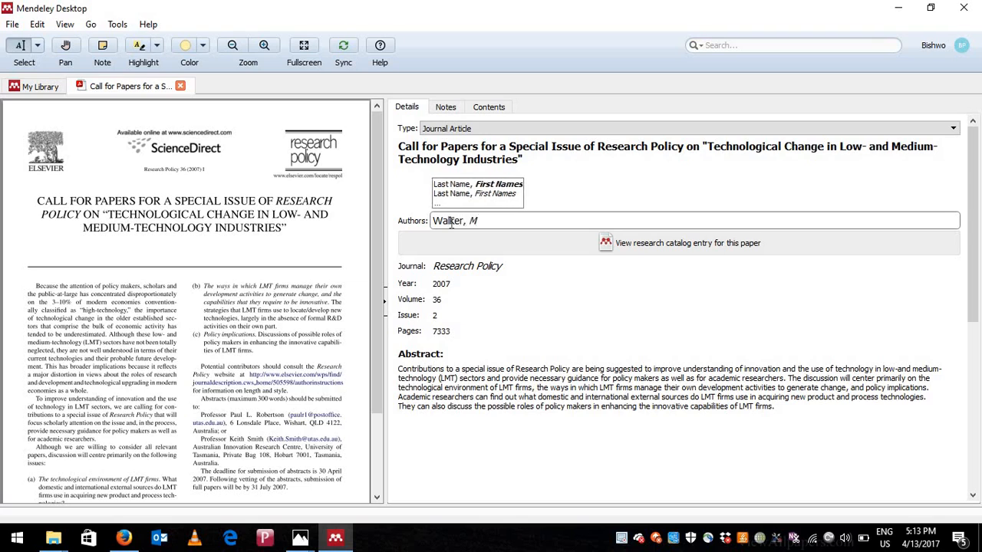
click(564, 188)
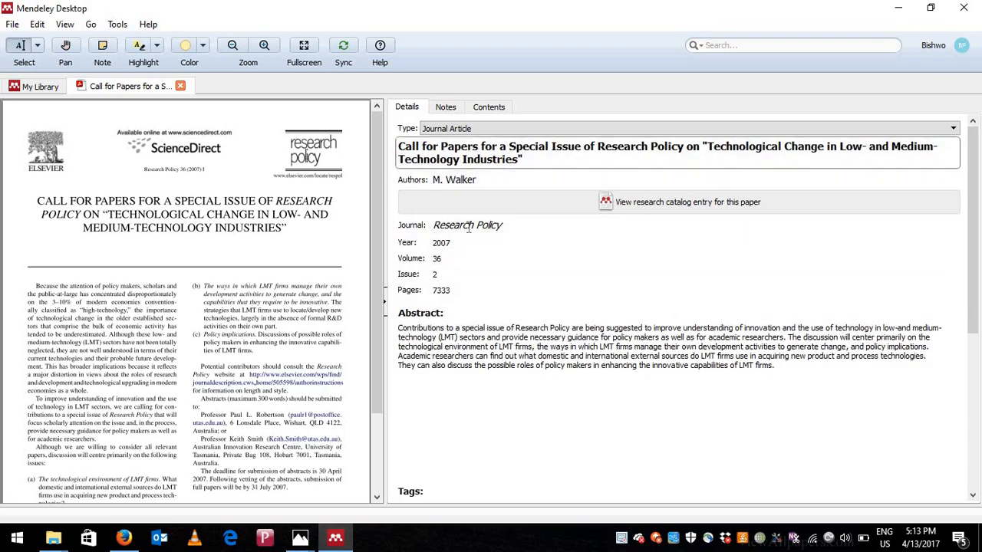
Try adding "Analysis" to the end of the journal name and remove the addition again
click(511, 225)
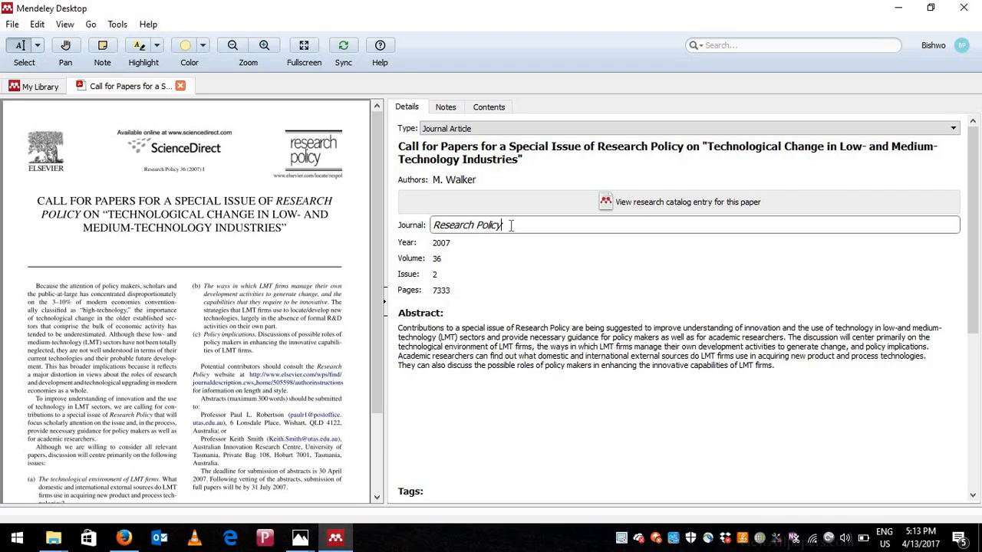
text(Analyssis)
key(BackSpace)
key(BackSpace)
key(BackSpace)
key(BackSpace)
key(BackSpace)
key(BackSpace)
key(BackSpace)
key(BackSpace)
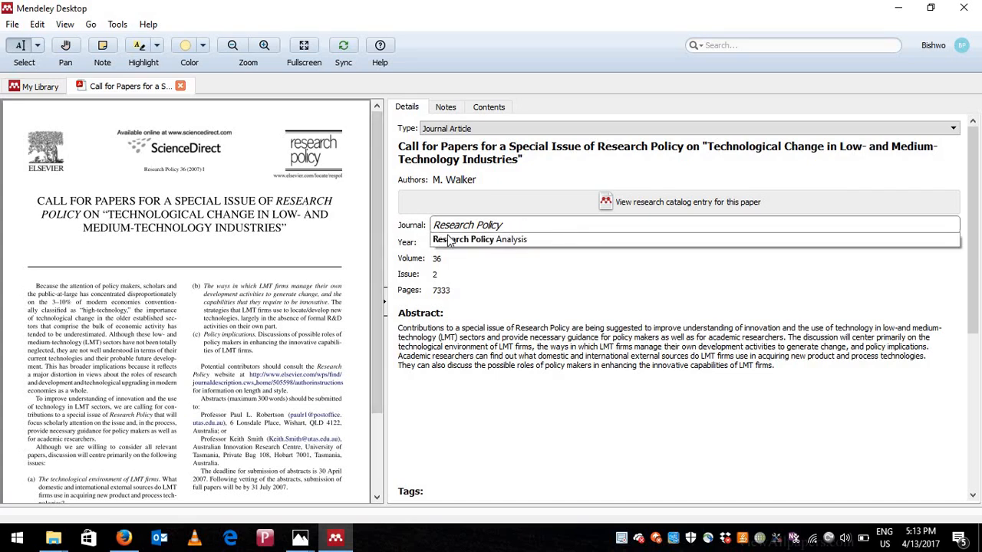
click(410, 245)
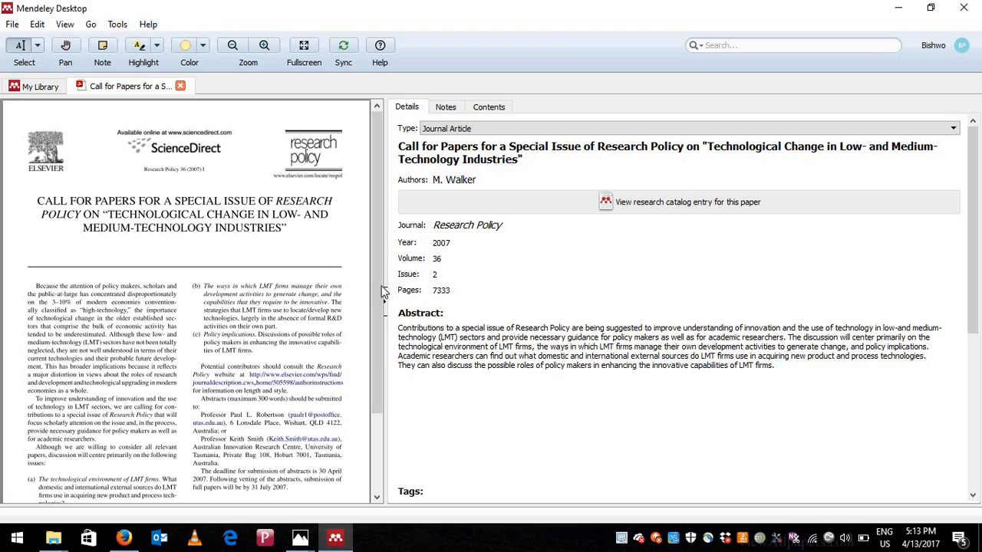
Return to the library and widen the document list so the title, year and publication columns fit
scroll(99, 462, down, 3)
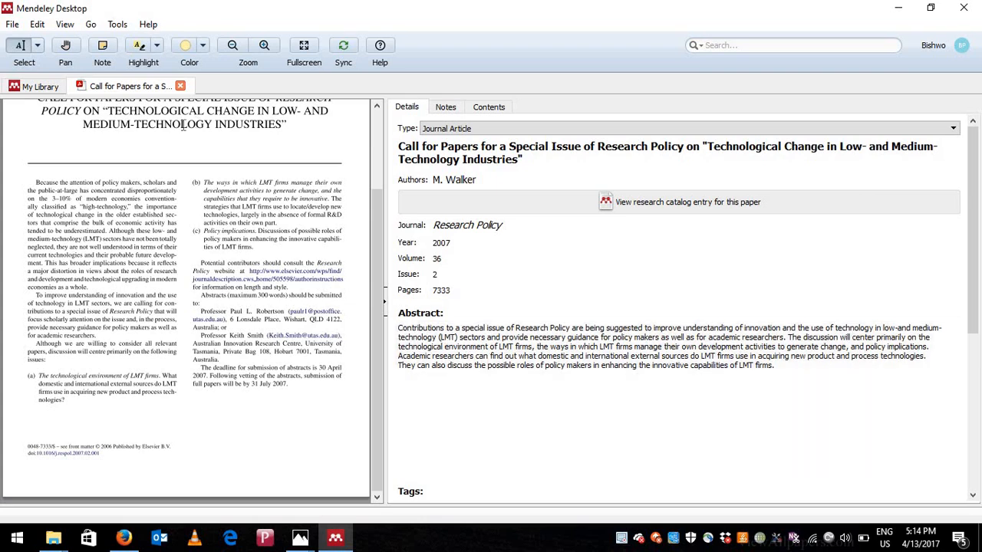
scroll(207, 175, up, 3)
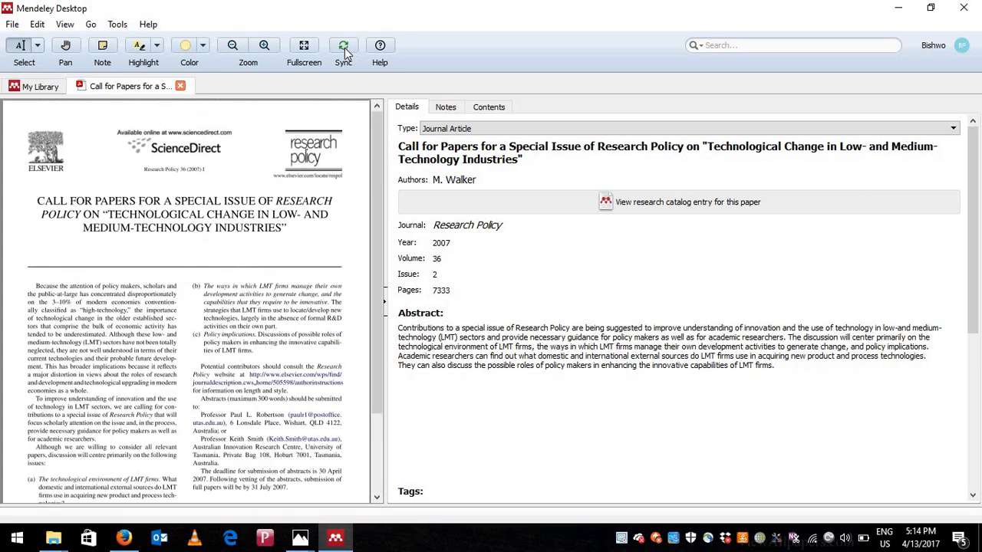
click(29, 87)
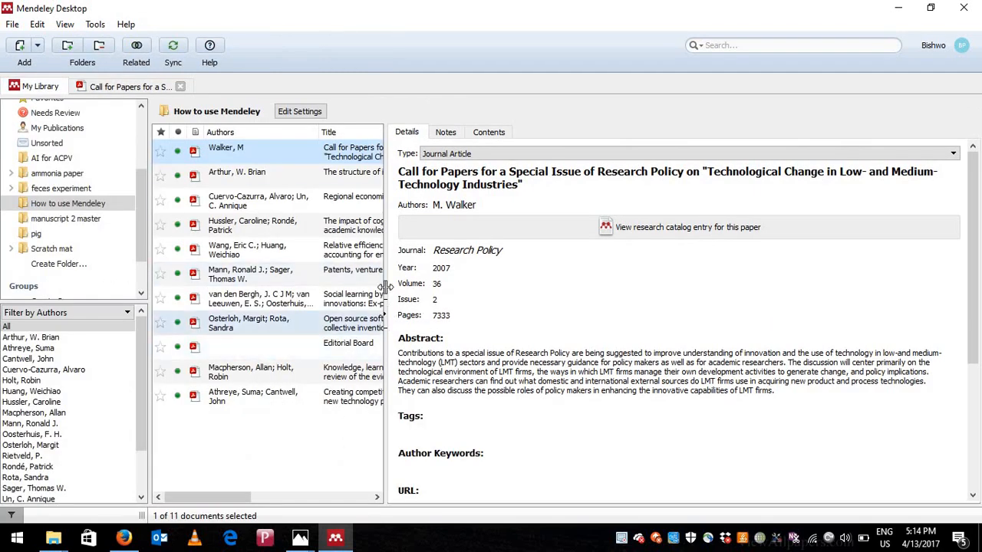
drag(385, 284, 728, 279)
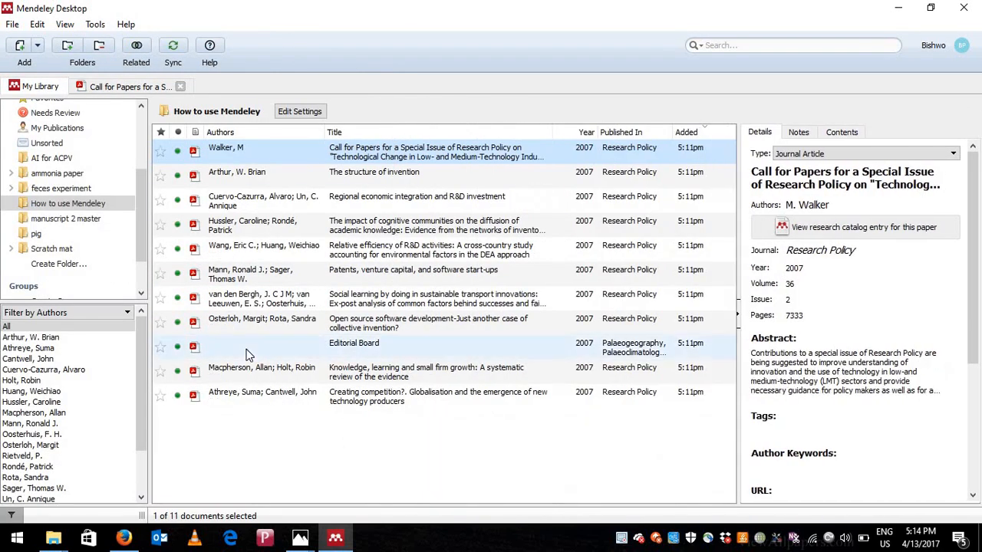
Review the Editorial Board document and delete it from the How to use Mendeley folder
click(247, 349)
double_click(247, 349)
scroll(290, 345, down, 3)
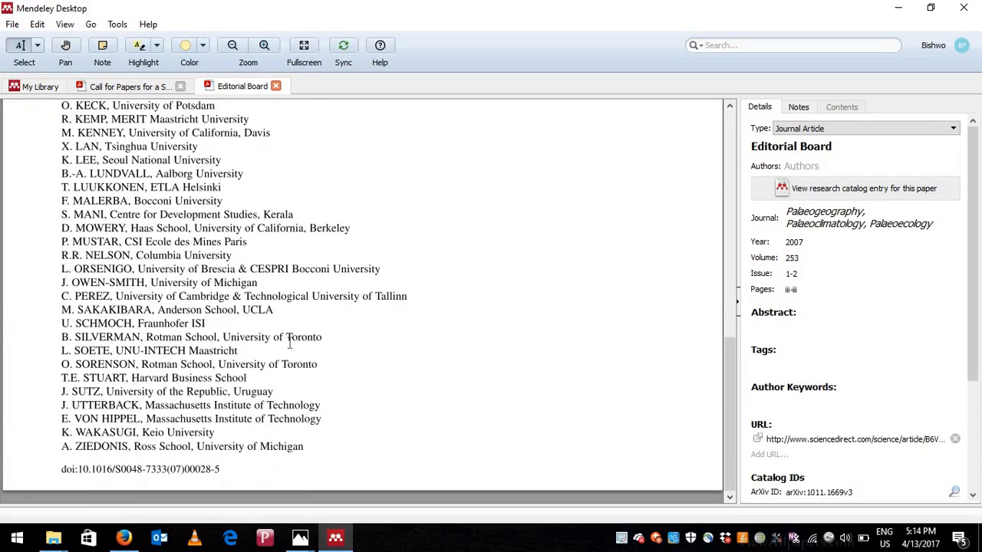
scroll(289, 345, up, 4)
scroll(289, 345, up, 5)
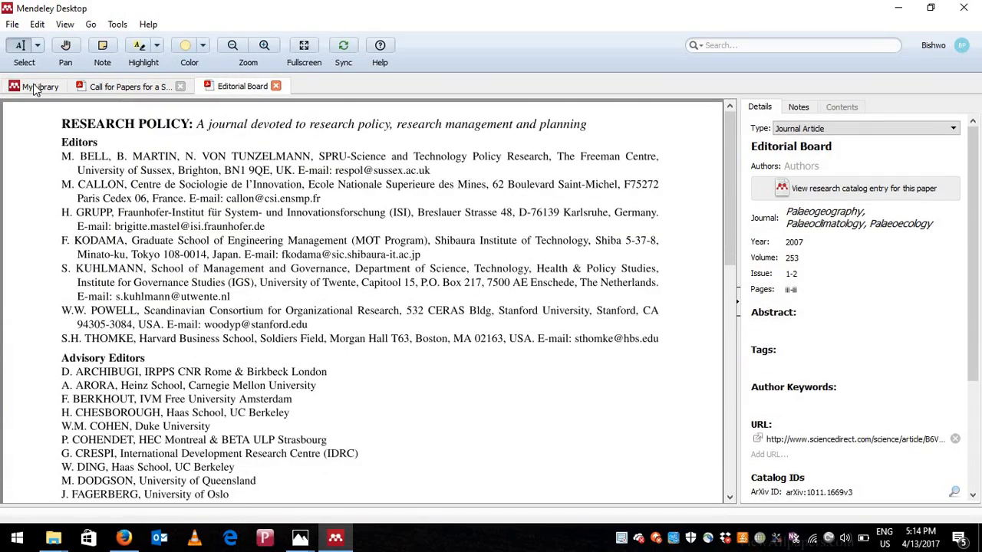
click(34, 86)
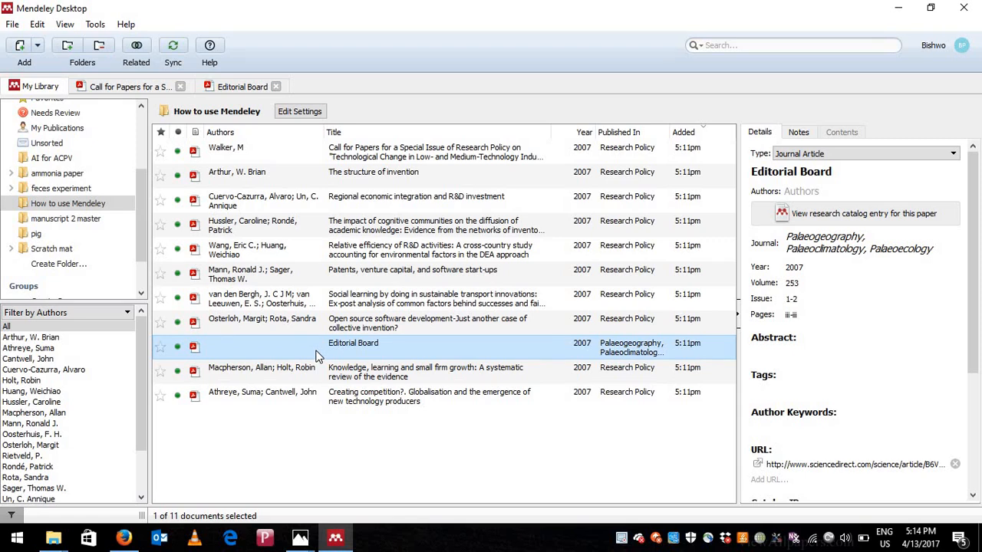
key(Delete)
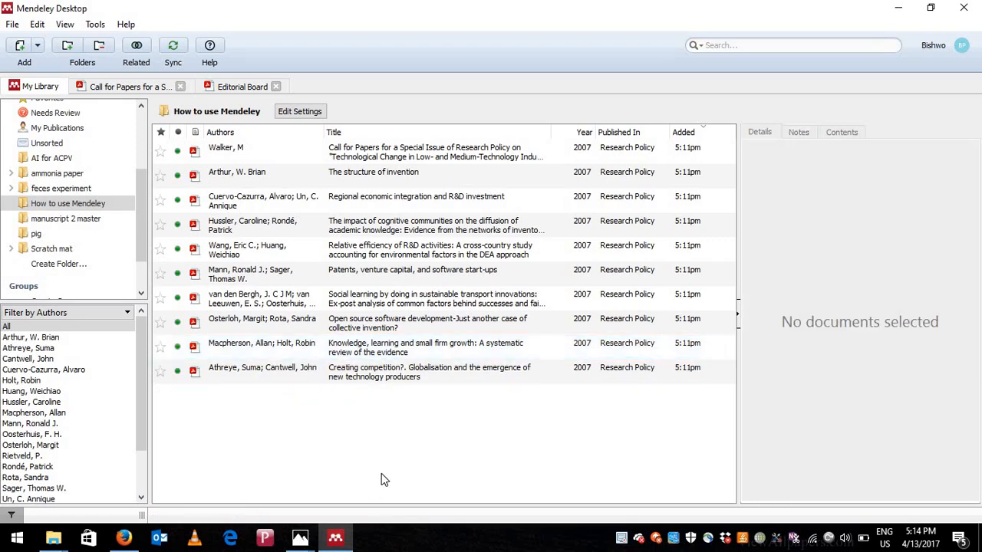
View the "Relative efficiency of R&D activities" article with its details, and return to the library
double_click(332, 253)
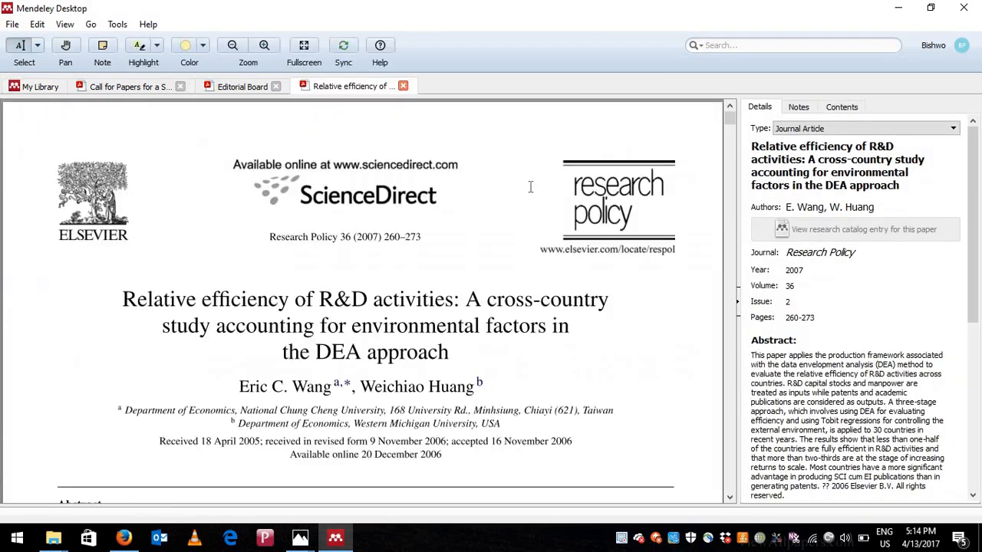
click(40, 86)
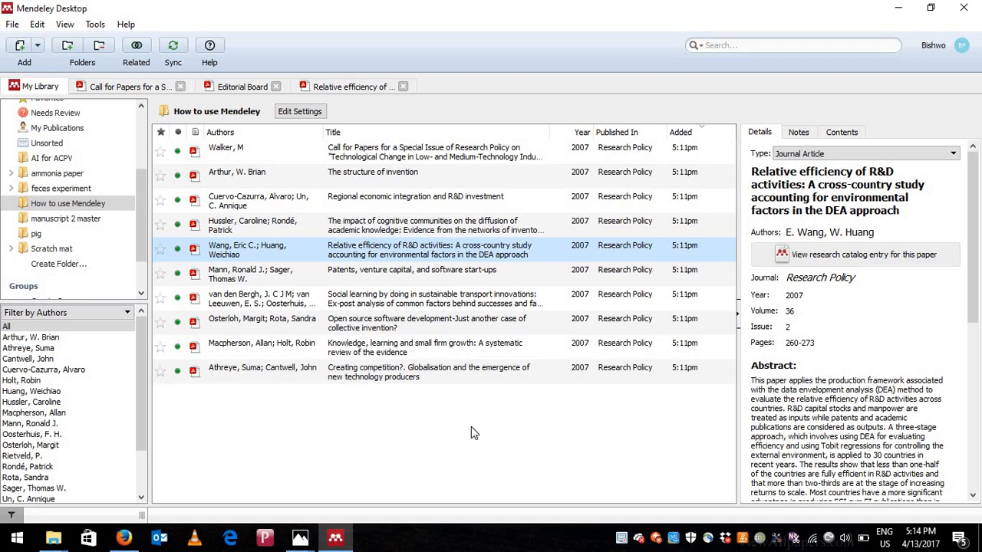
Switch to the "How to cite and add reference in Mendeley" folder and open the "Cite in Mendley" Word document
click(53, 539)
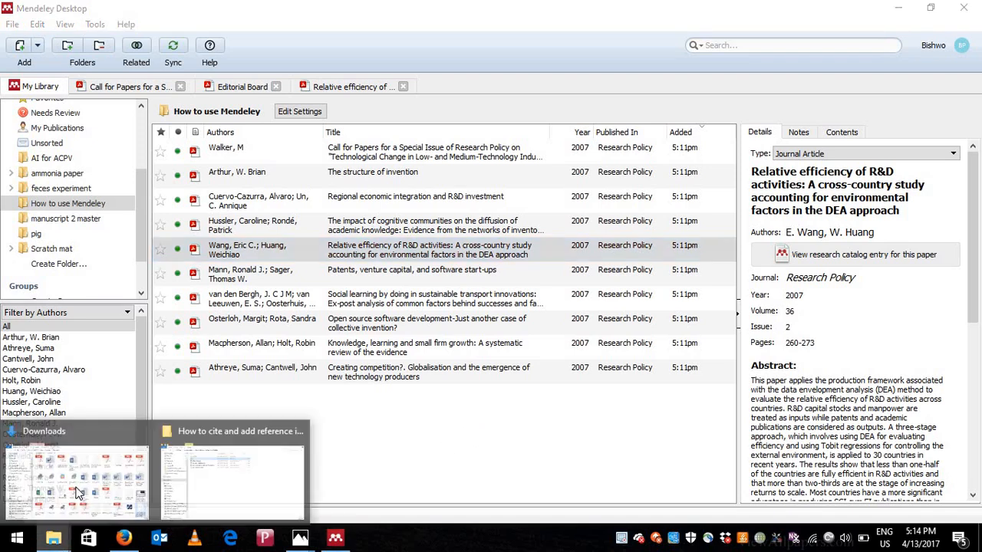
click(271, 482)
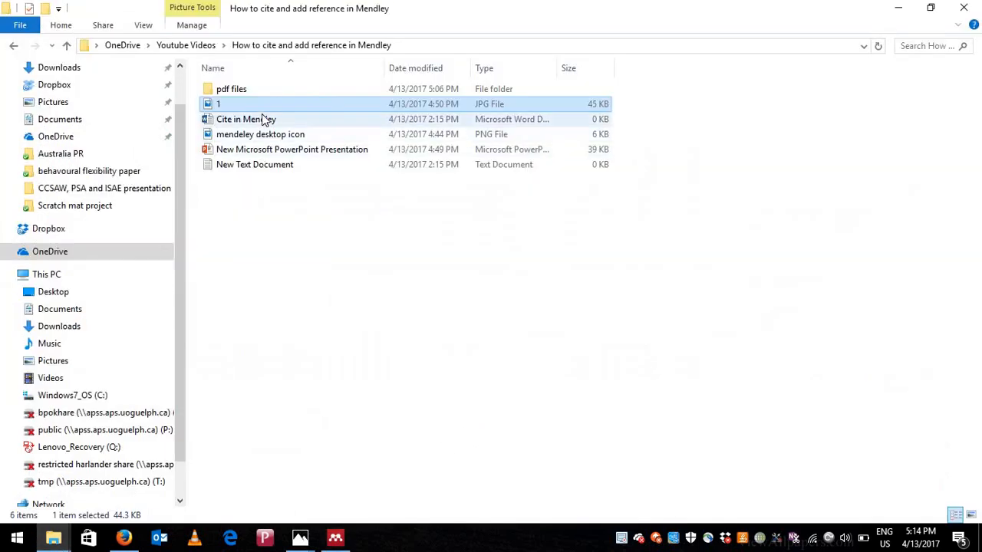
double_click(261, 124)
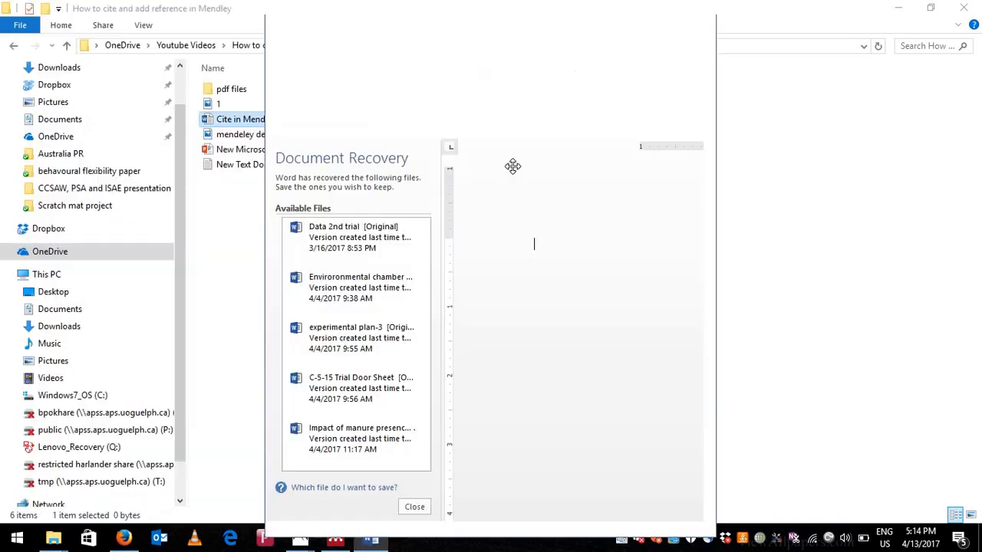
Close the document recovery list, choosing to view the recovered files later, and maximize the Word window
click(415, 506)
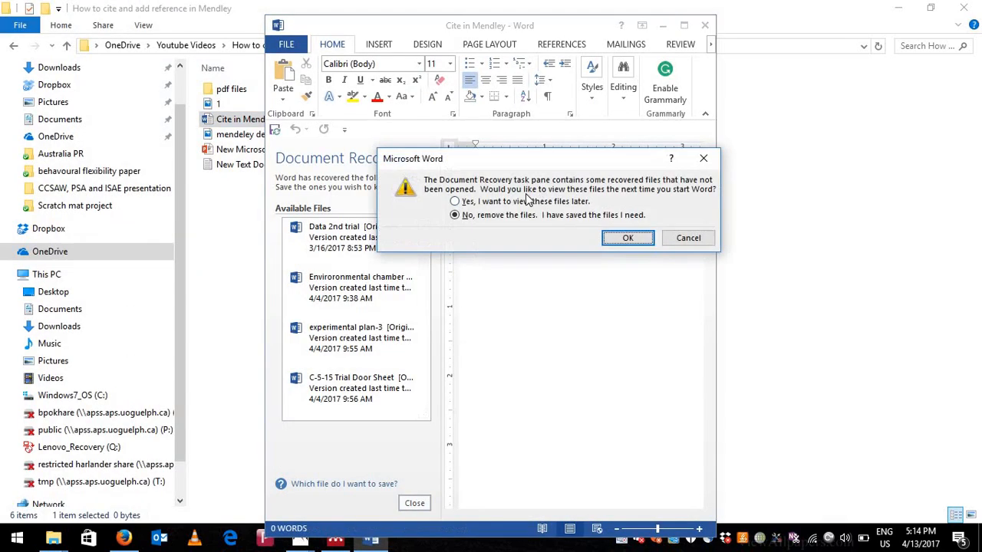
click(528, 200)
click(636, 239)
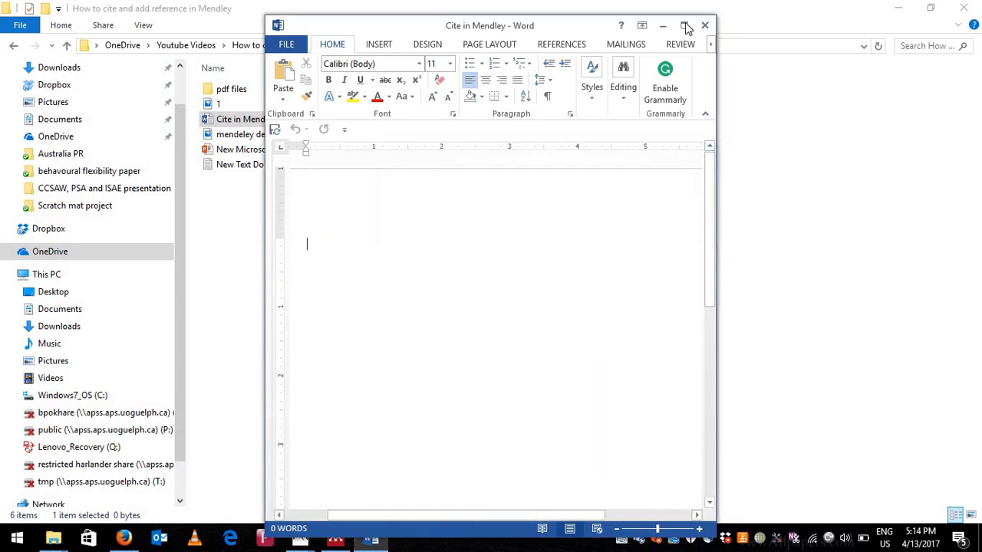
click(686, 26)
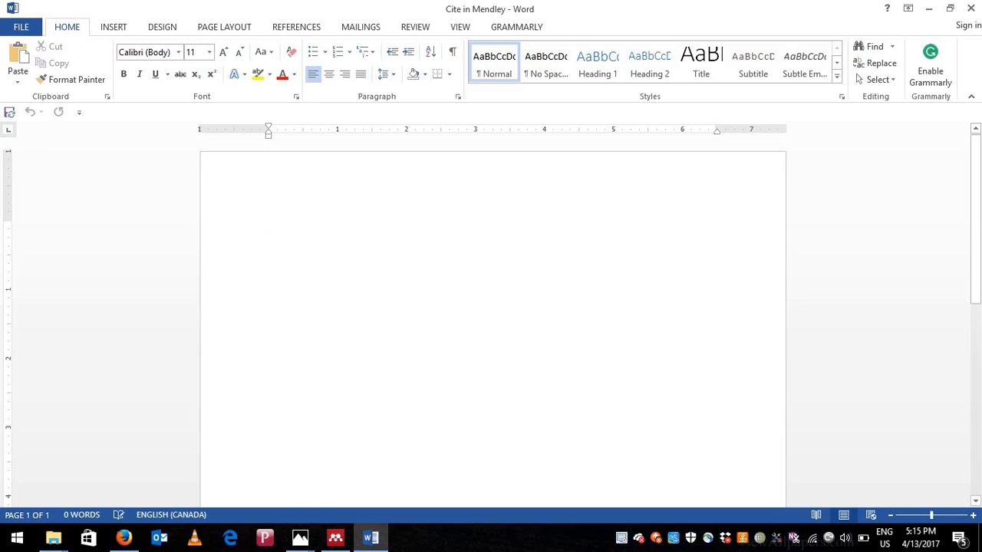
Write the heading "Topic" at the top of the document and underline it
text(Topic)
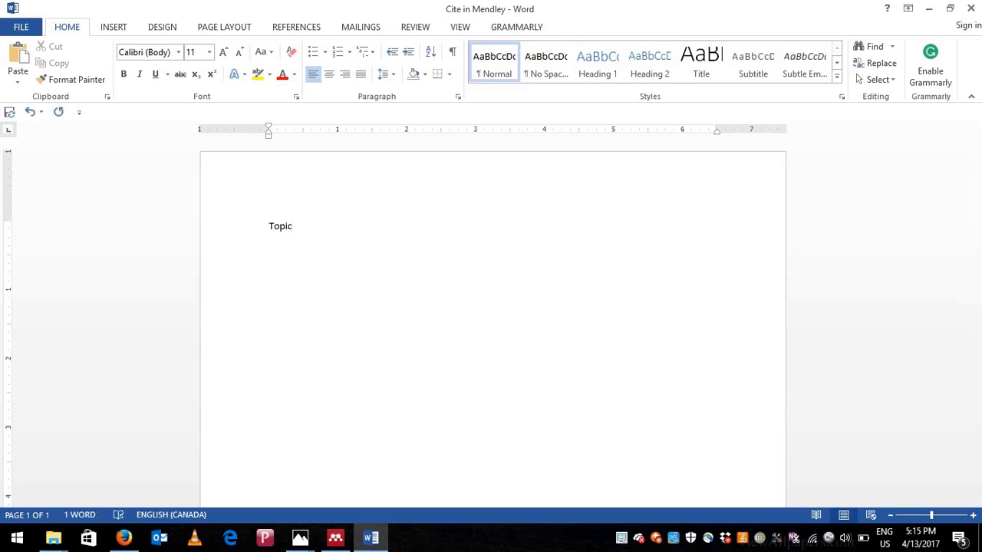
key(shift+Left)
key(shift+Left)
key(shift+Left)
key(shift+Left)
key(shift+Left)
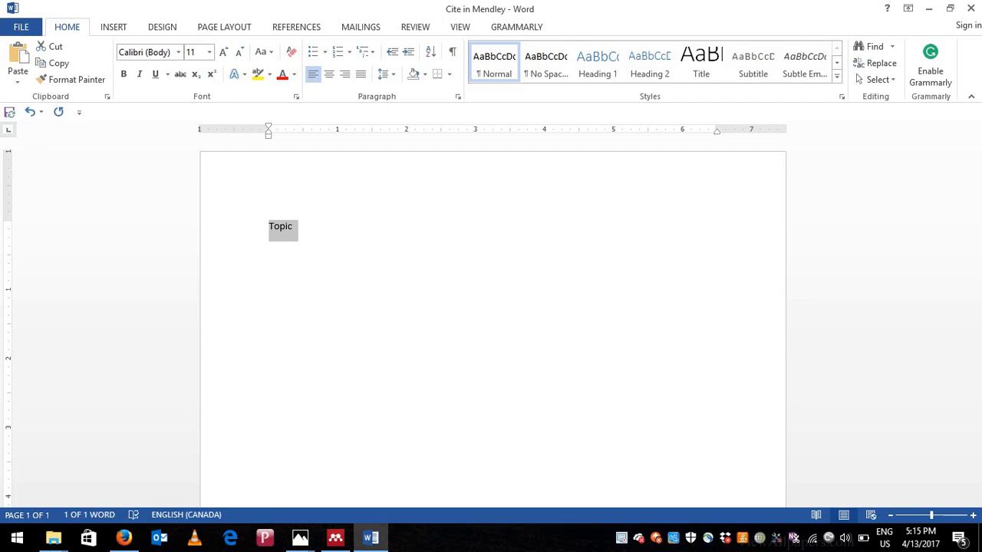
key(ctrl+u)
key(Right)
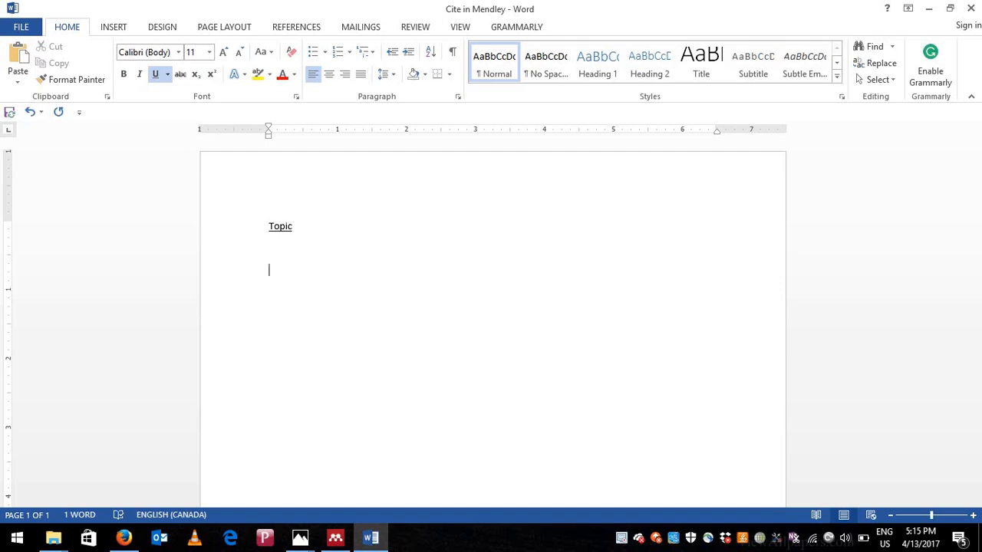
Write "Knowledge is power" in a paragraph below the heading and remove the underline from that paragraph
text(Knowledge is)
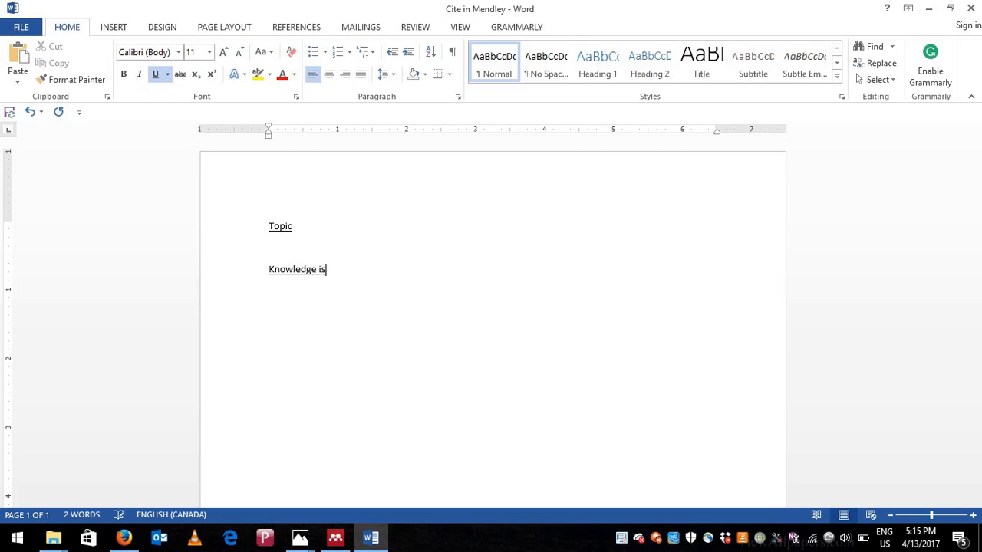
text( power.)
triple_click(356, 277)
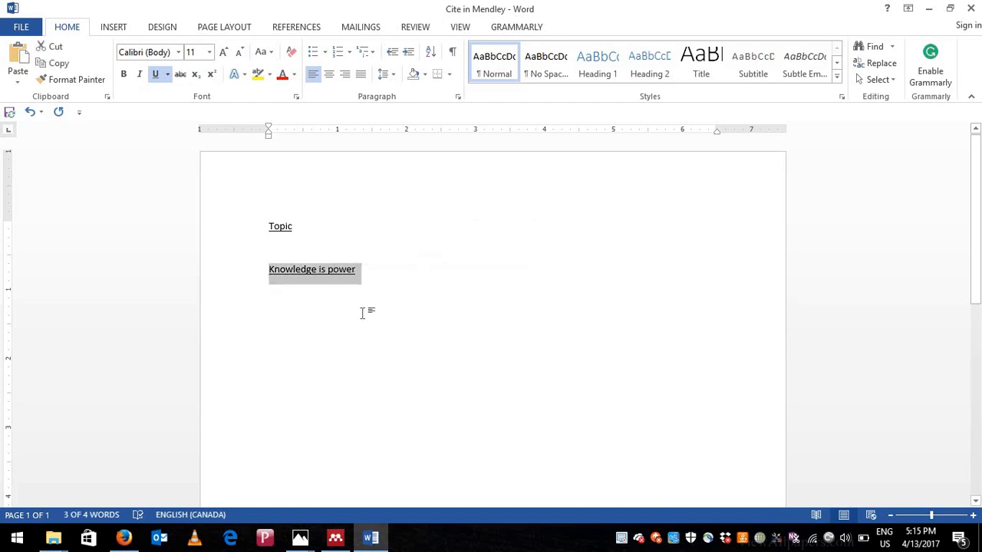
key(ctrl+u)
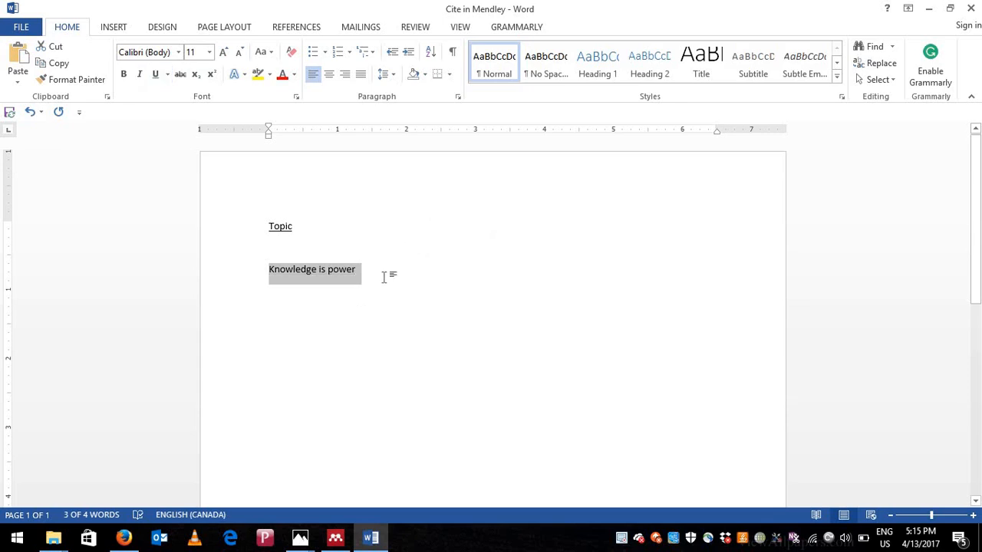
click(385, 277)
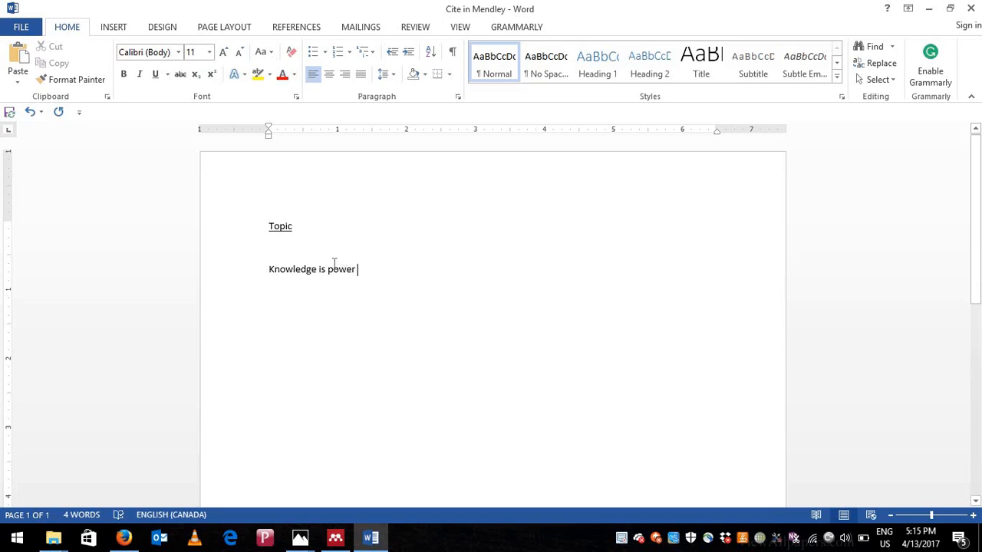
Cite "Knowledge, learning and small firm growth" from Mendeley's How to use Mendeley folder after "Knowledge is power"
click(297, 27)
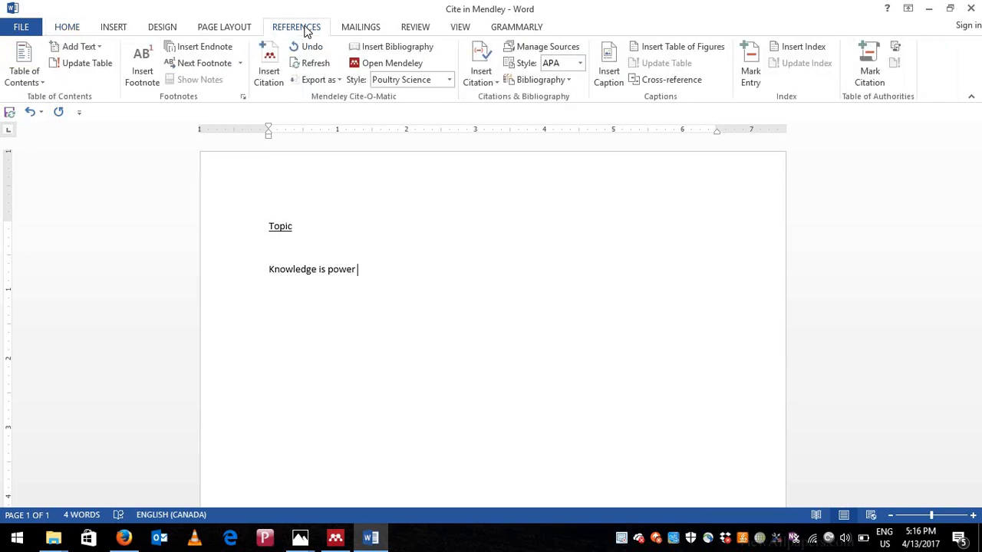
click(264, 60)
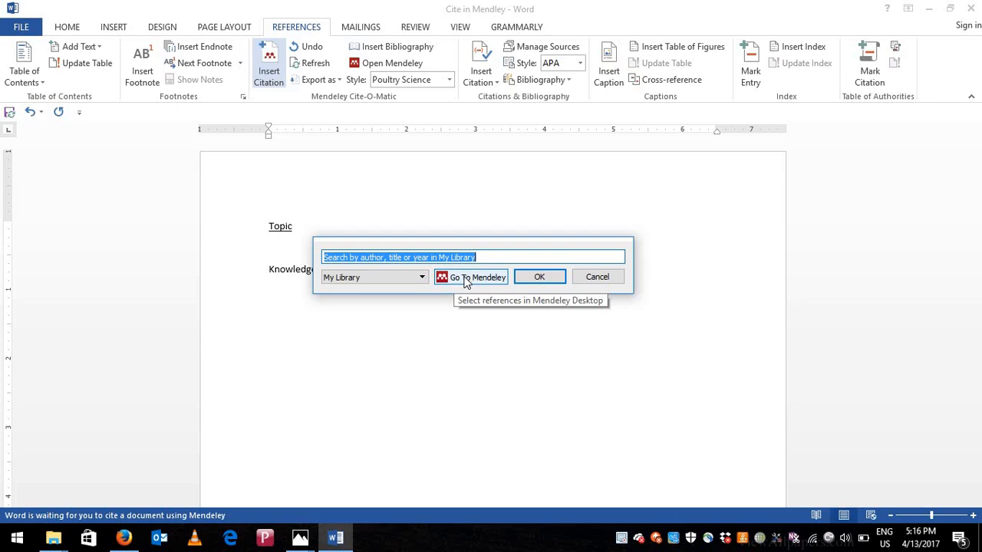
click(465, 282)
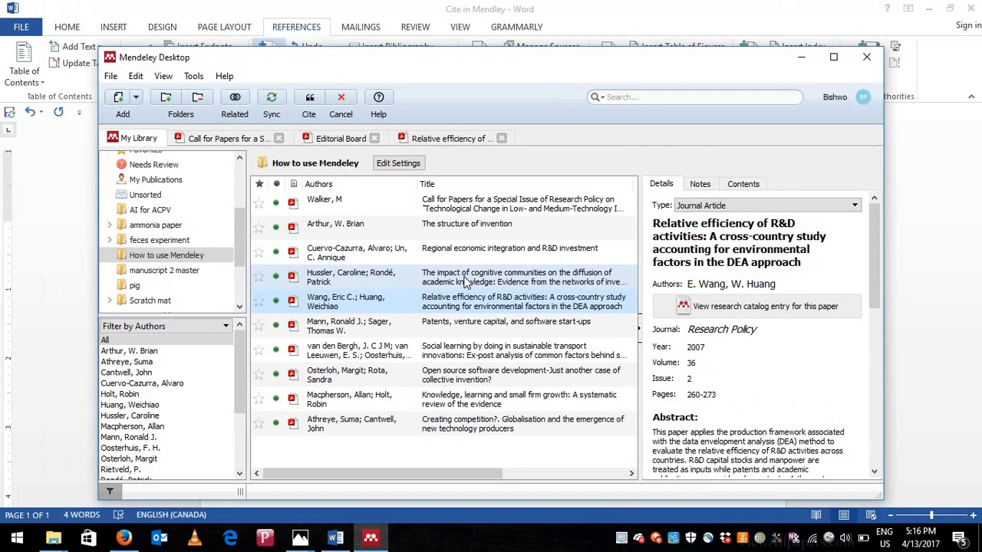
click(177, 258)
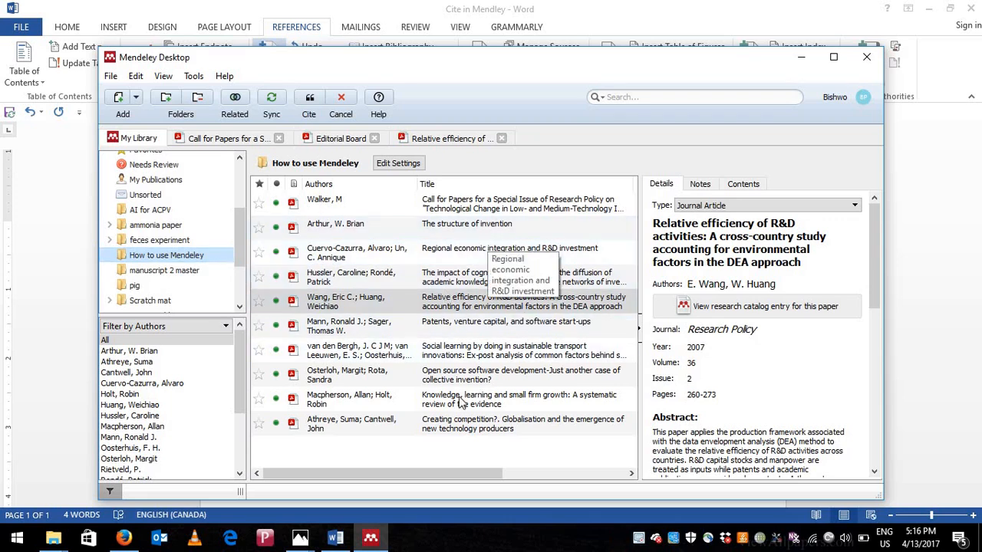
click(435, 401)
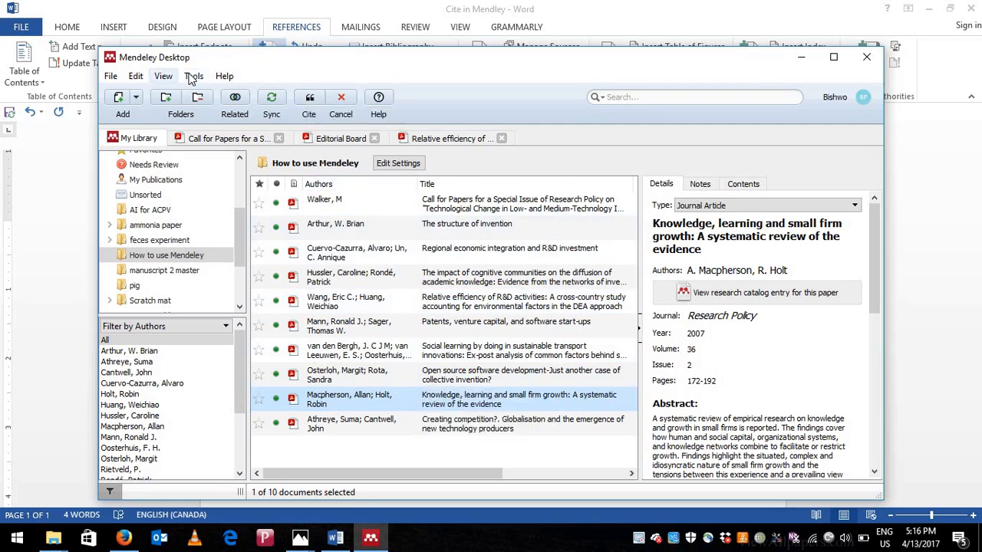
click(310, 97)
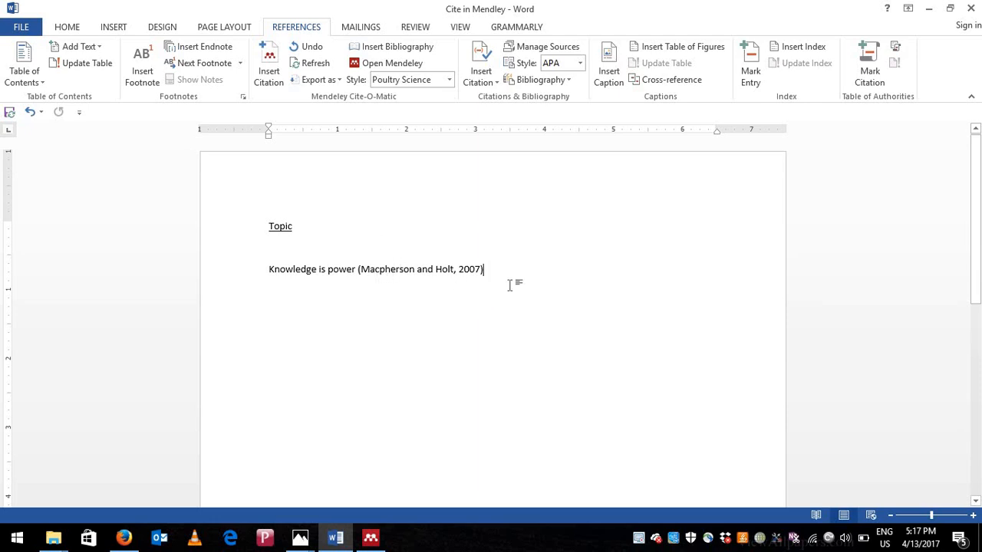
End the first sentence with a period, write "Knowledge helps us in many ways", and open a Mendeley citation search after it
text(. )
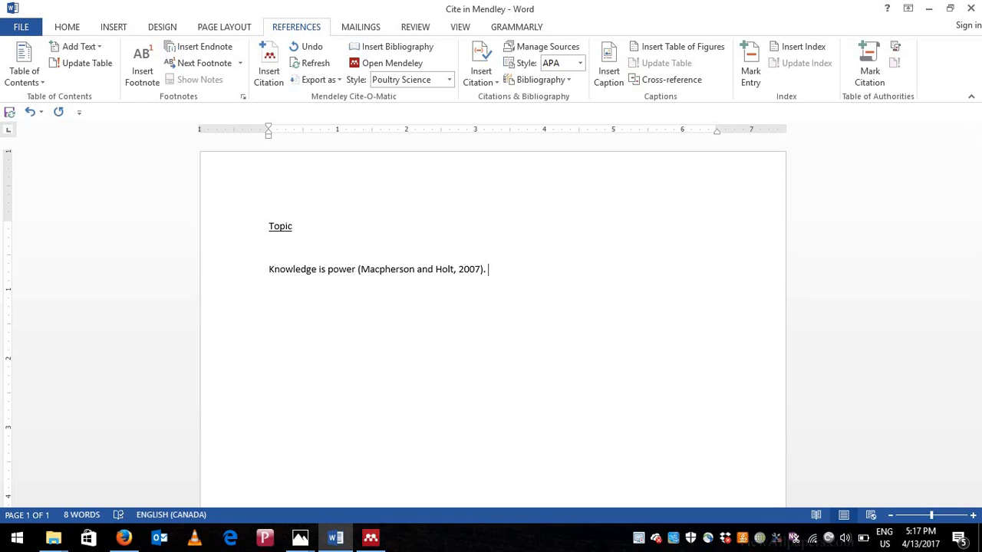
text(Knowledge helps )
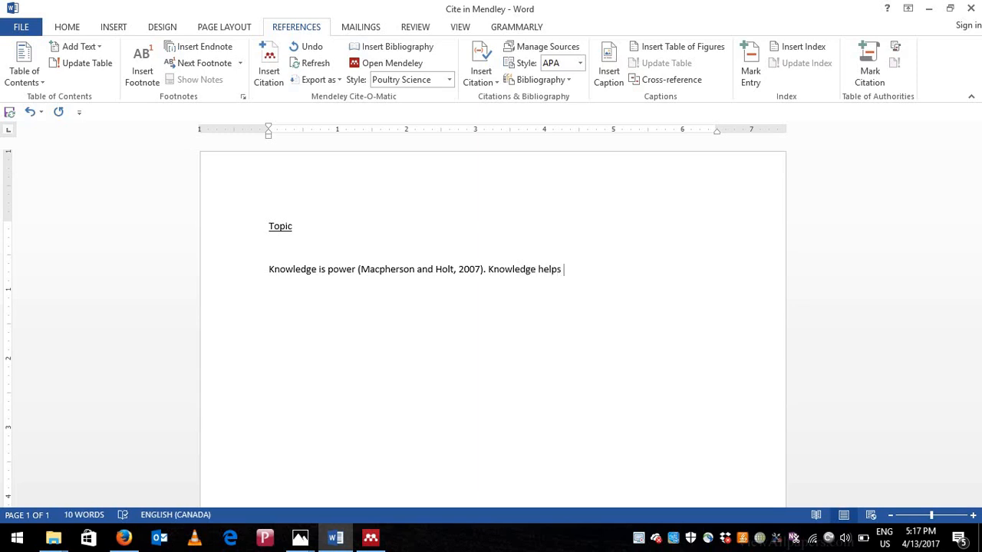
text(us in many ways)
click(279, 69)
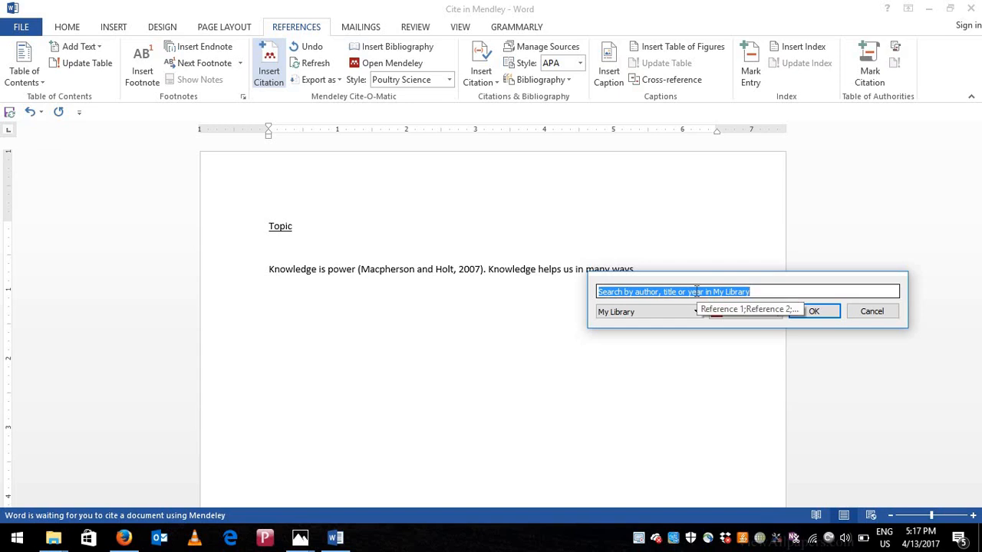
Try searching My Library for "education" and clear the search text
text(e)
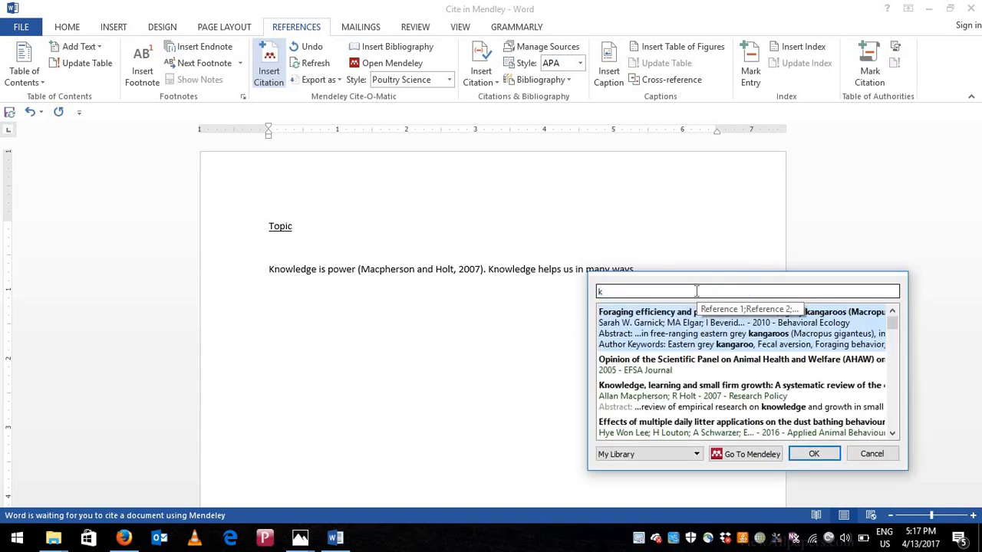
text(ducation)
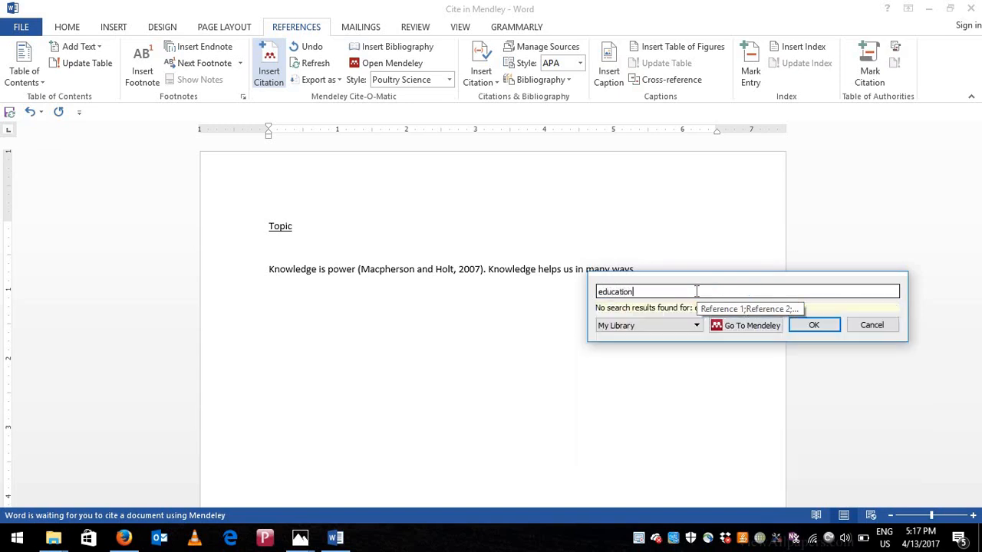
key(BackSpace)
key(BackSpace)
key(BackSpace)
key(BackSpace)
key(BackSpace)
key(BackSpace)
key(BackSpace)
key(BackSpace)
key(BackSpace)
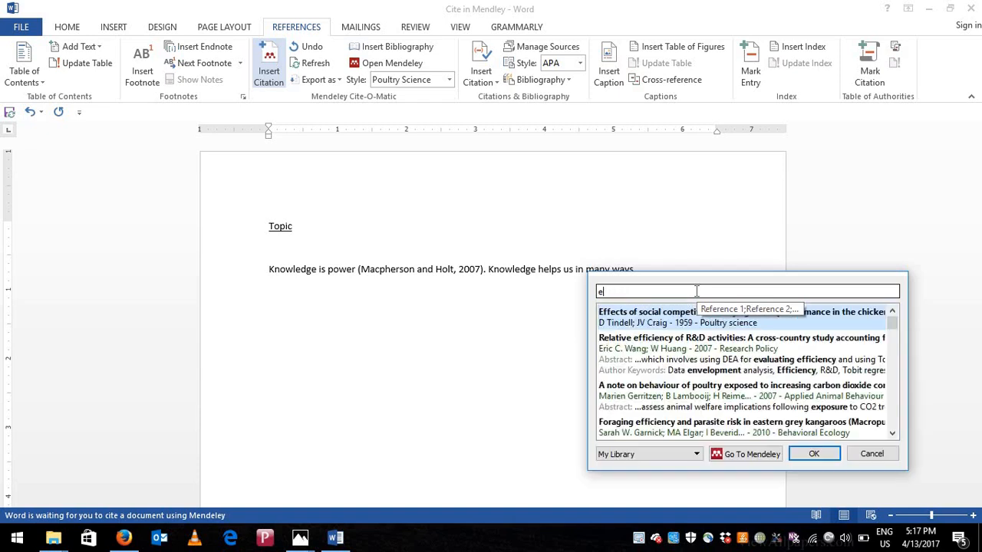
Cite "Knowledge, learning and small firm growth" together with "The structure of invention" after the second sentence, and end it with a period
text(knowl)
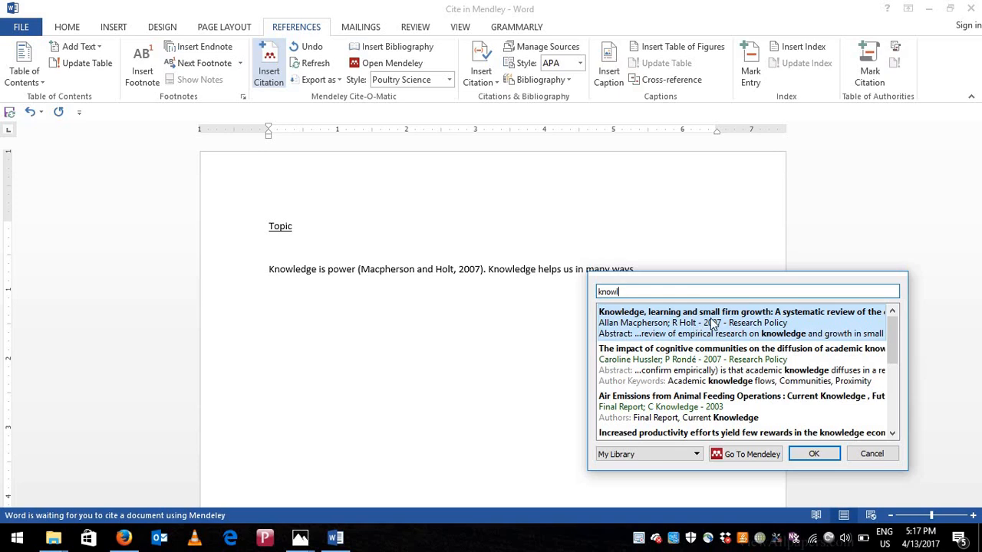
click(712, 325)
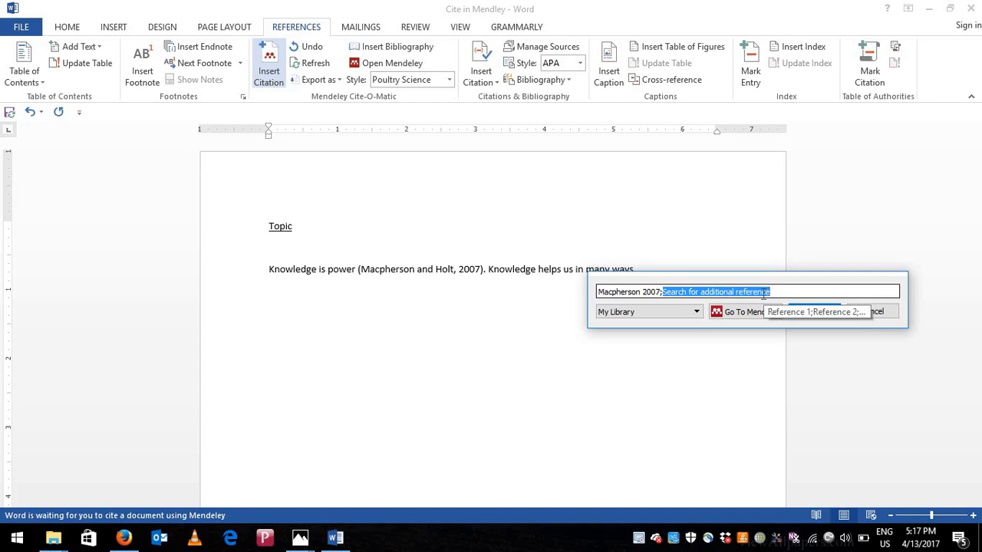
text(Ar)
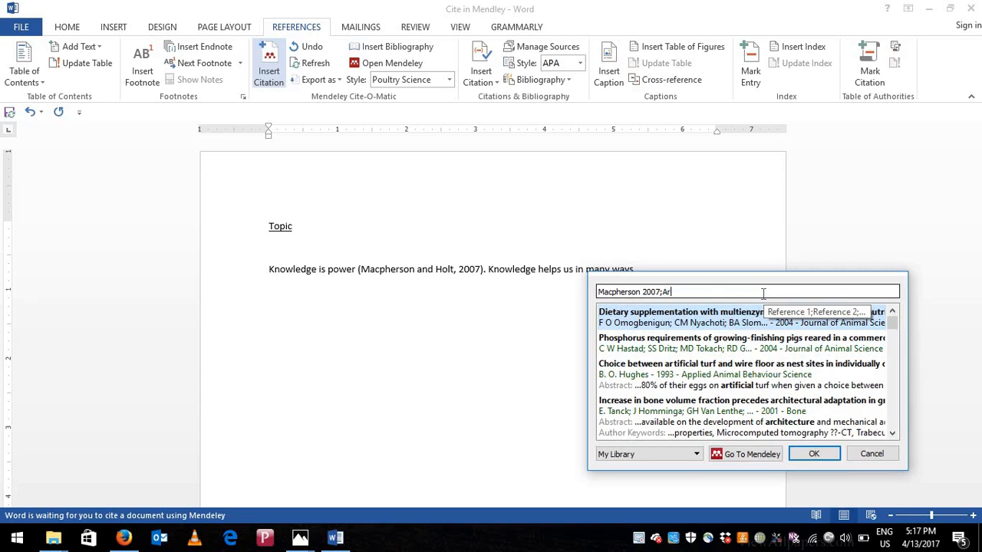
text(thu)
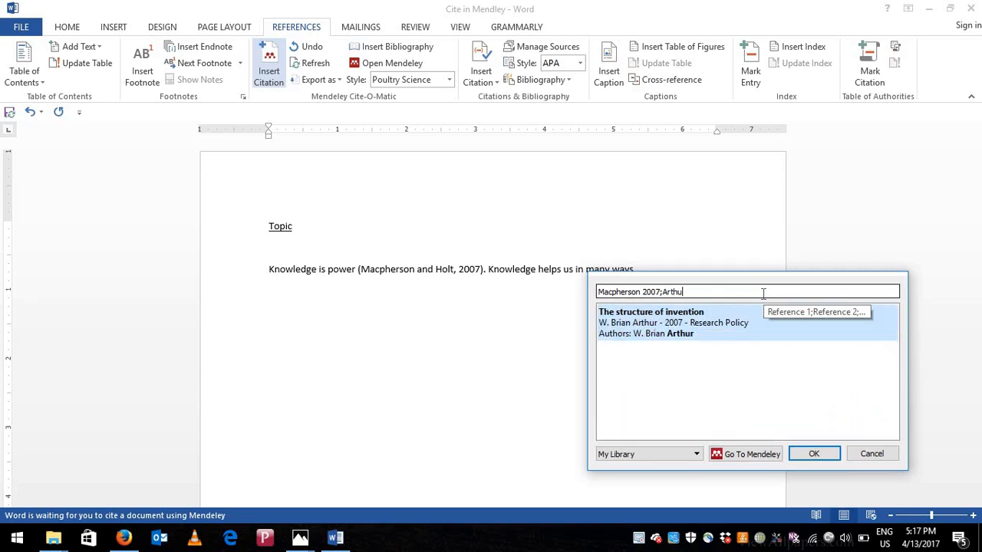
click(694, 333)
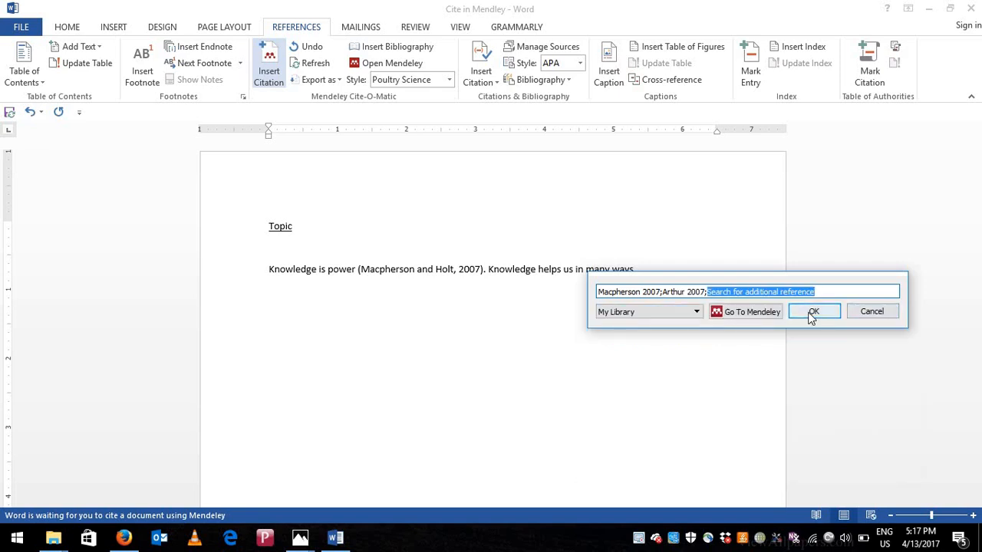
click(812, 315)
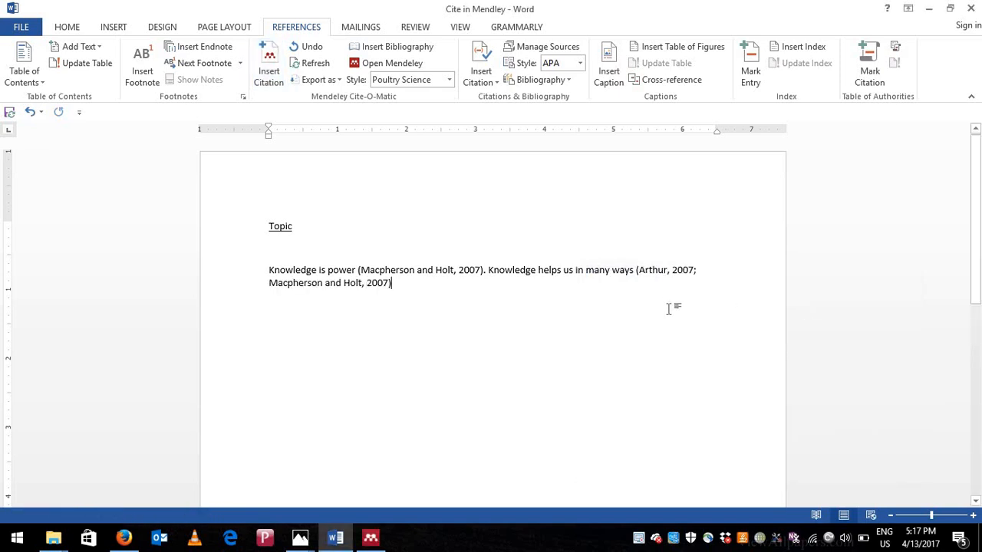
text(.)
Add the heading "Reference" below the paragraph and insert the Mendeley bibliography under it
key(Return)
key(Return)
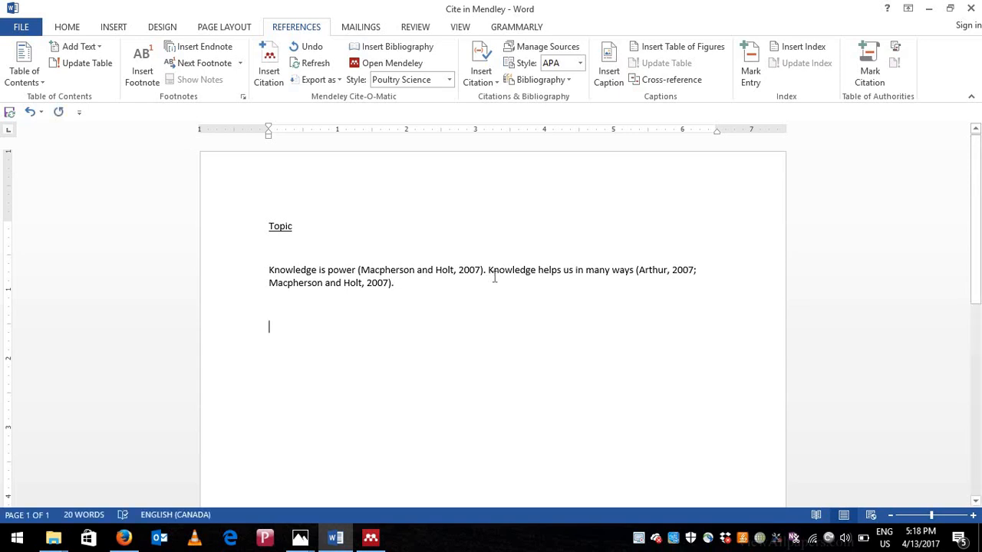
text(Ref)
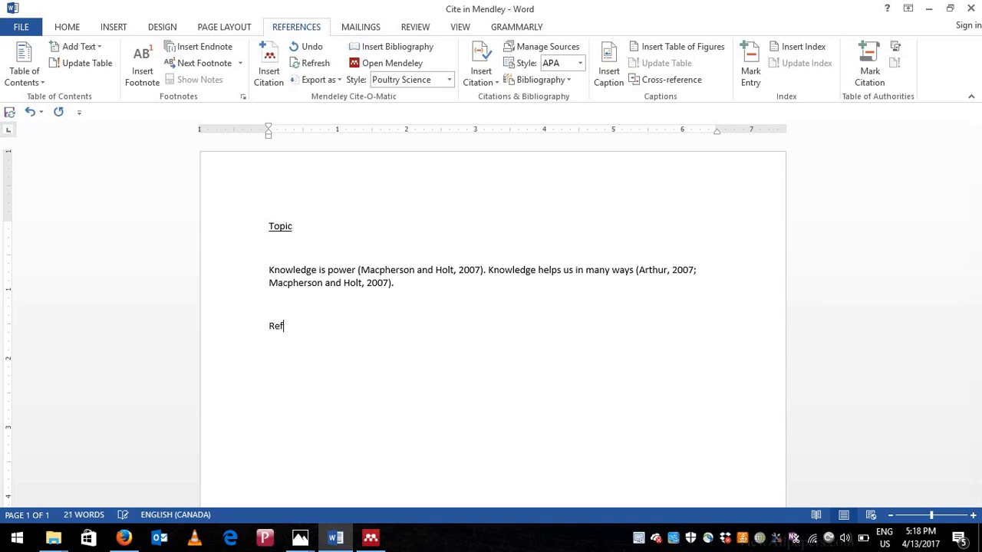
text(erence.)
key(BackSpace)
key(Return)
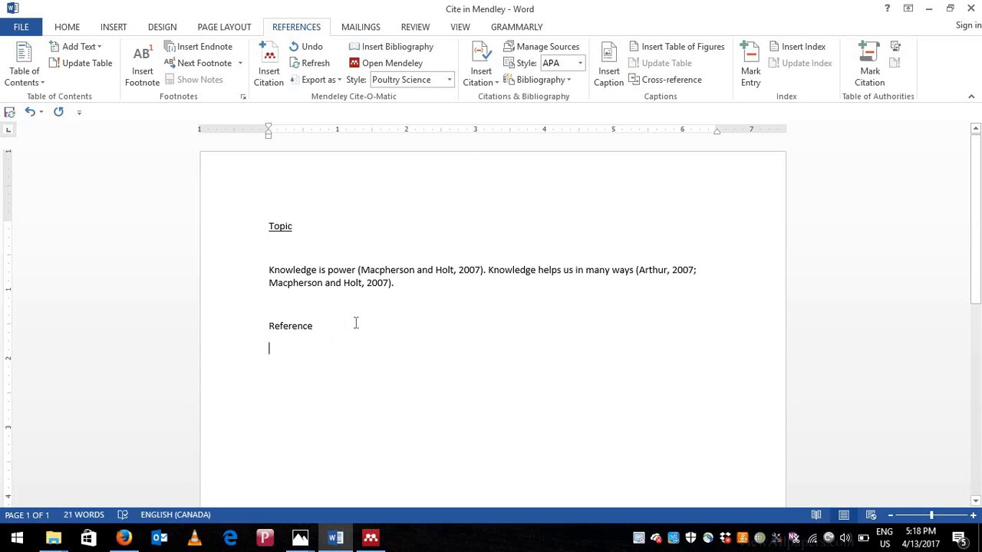
click(387, 48)
click(398, 48)
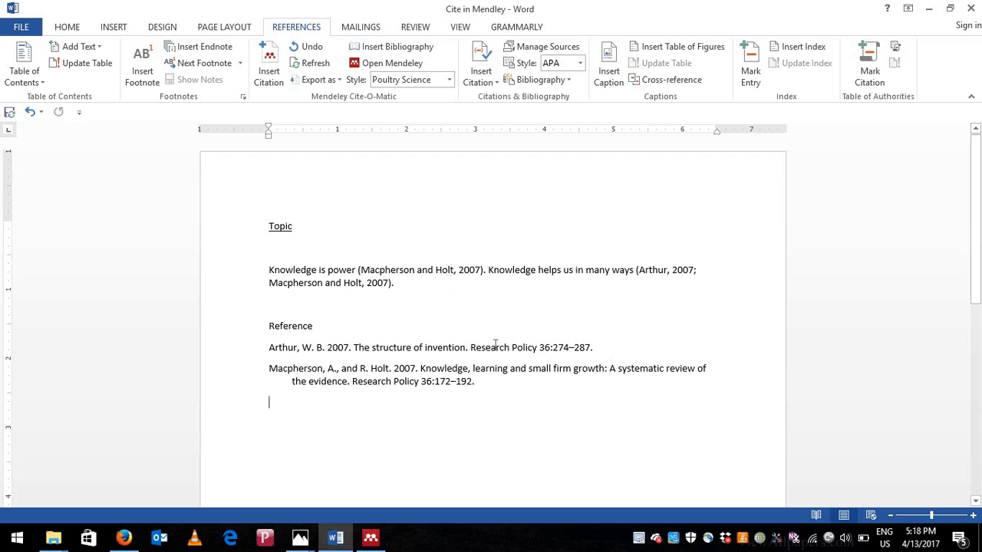
Highlight the "Reference" heading text, and highlight both bibliography entries beneath it to examine the generated reference list
click(323, 326)
key(shift+Left)
key(shift+Left)
key(shift+Left)
key(shift+Left)
key(shift+Left)
key(shift+Left)
key(shift+Left)
key(shift+Left)
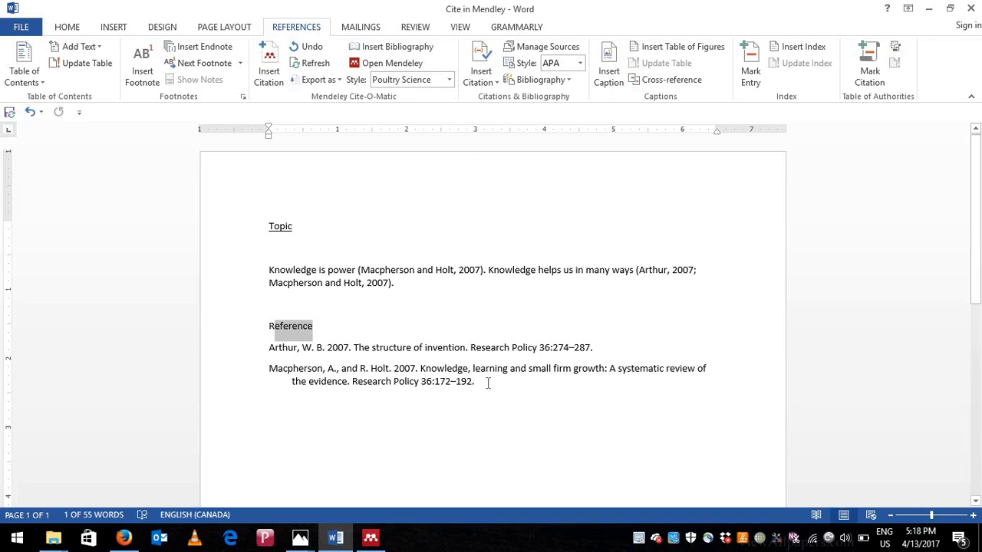
drag(485, 384, 269, 349)
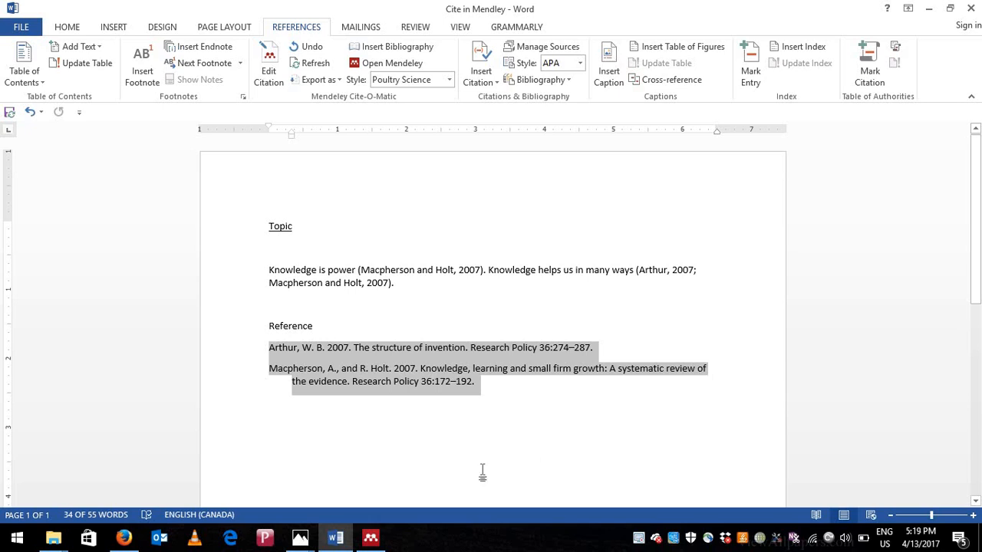
Switch to Mendeley Desktop, maximise its window, and look through the installed citation styles without changing the selected one
click(374, 540)
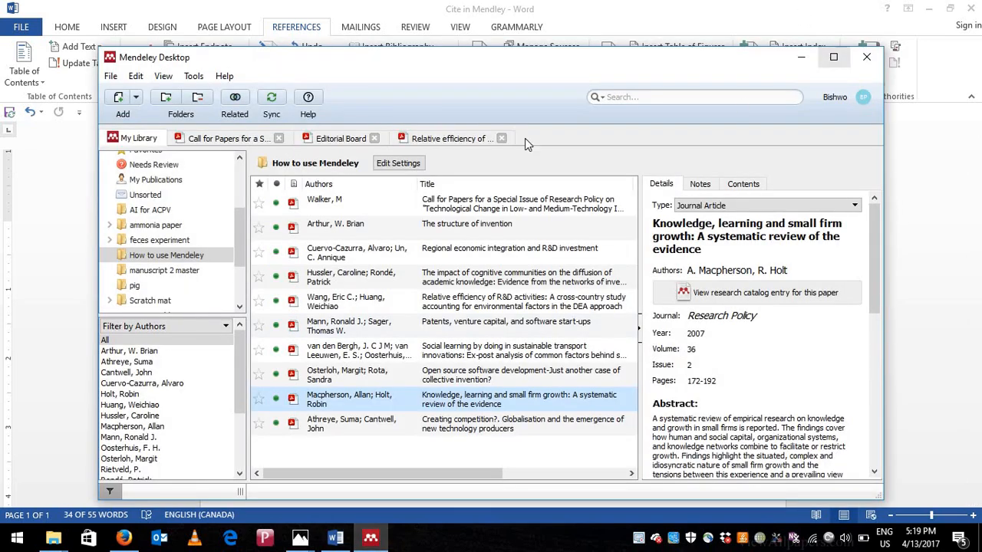
click(833, 58)
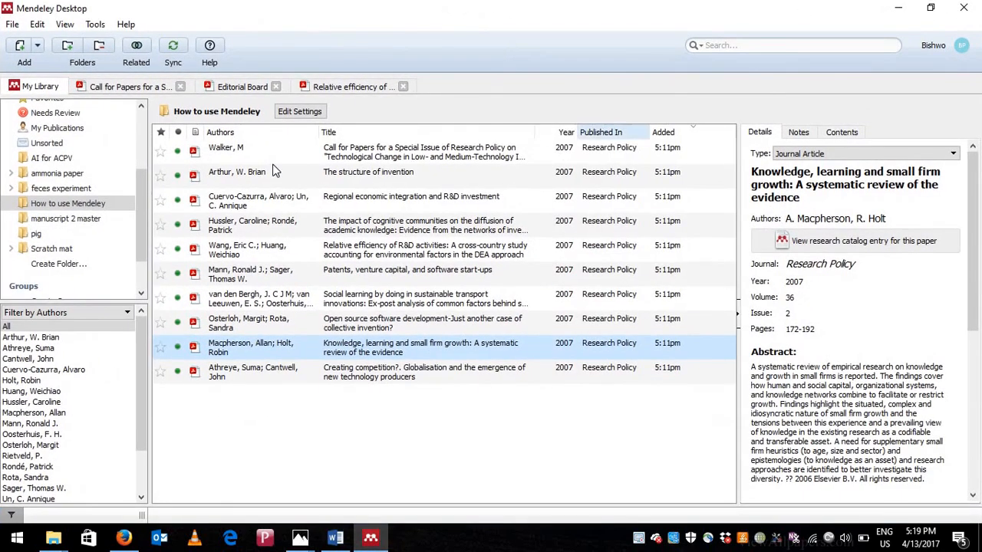
click(66, 25)
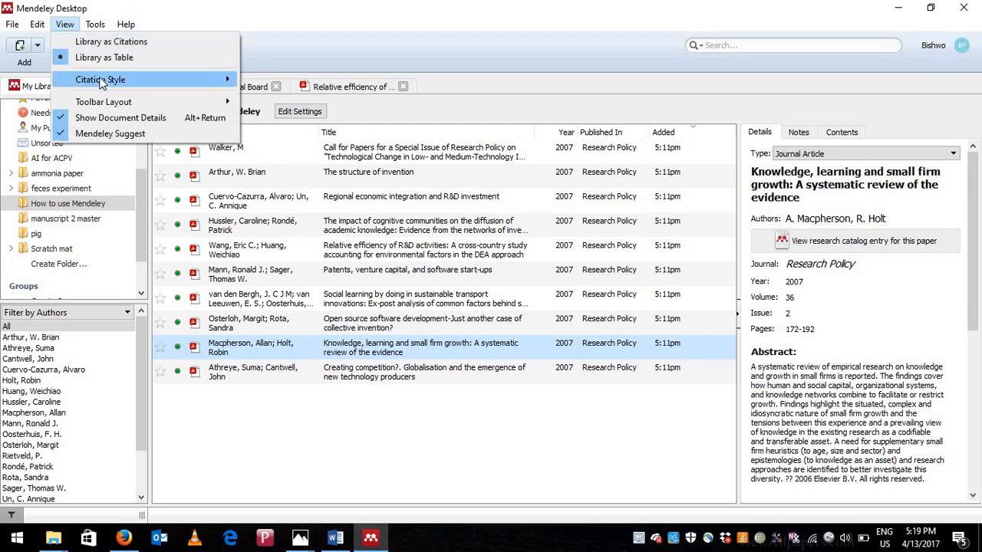
mouse_move(100, 81)
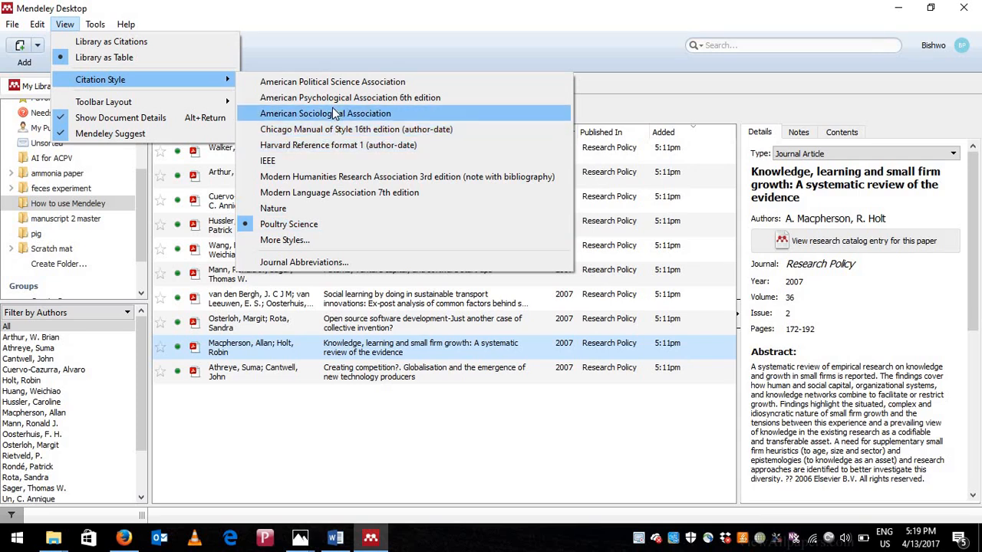
click(296, 244)
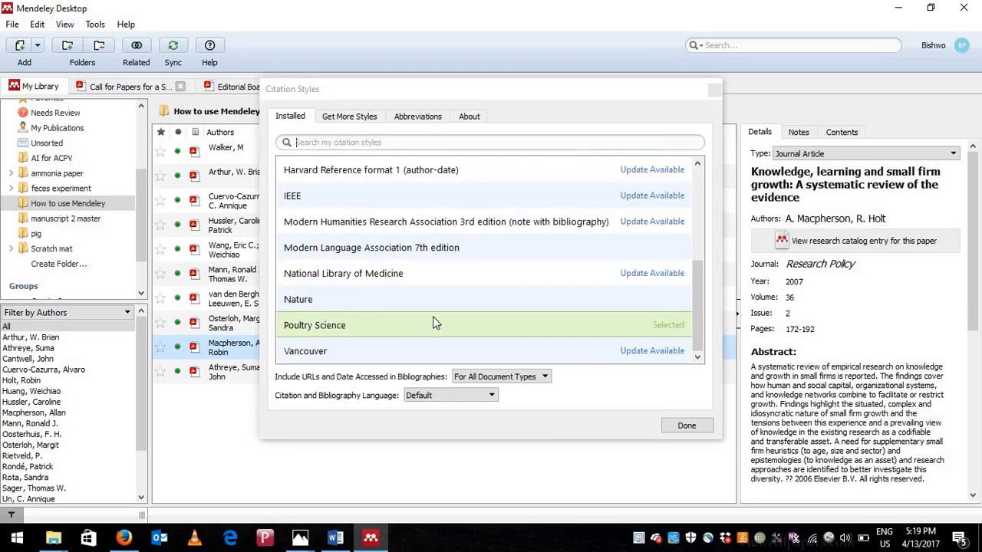
scroll(437, 289, up, 5)
scroll(380, 164, down, 5)
click(688, 431)
Return to the Word document to review the reference list, and switch to the 1.jpg title image in Photos
click(335, 539)
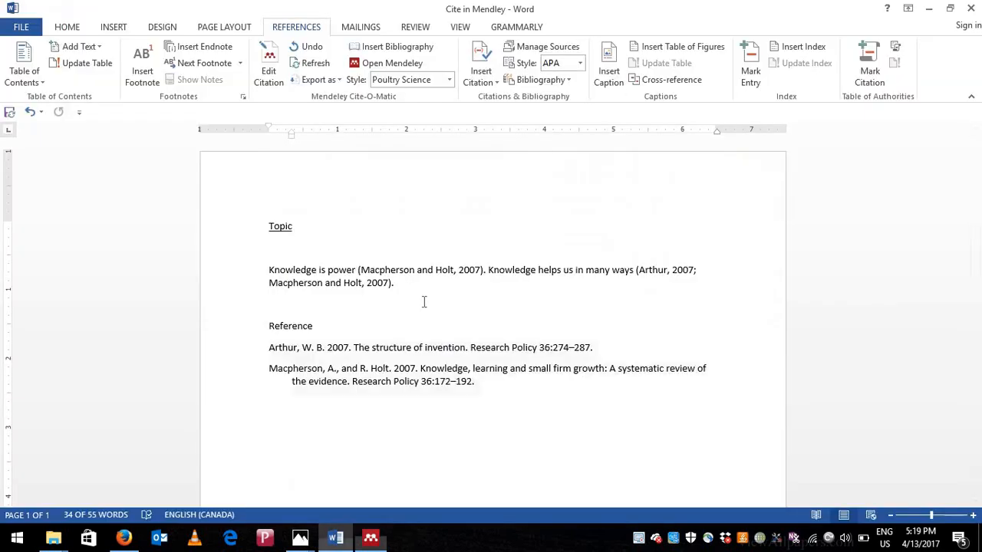
click(509, 388)
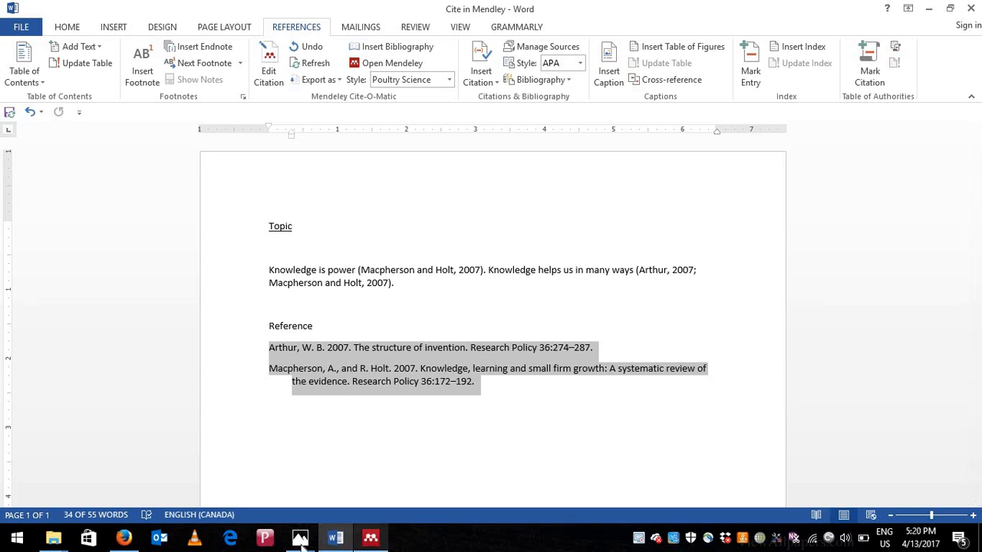
click(343, 482)
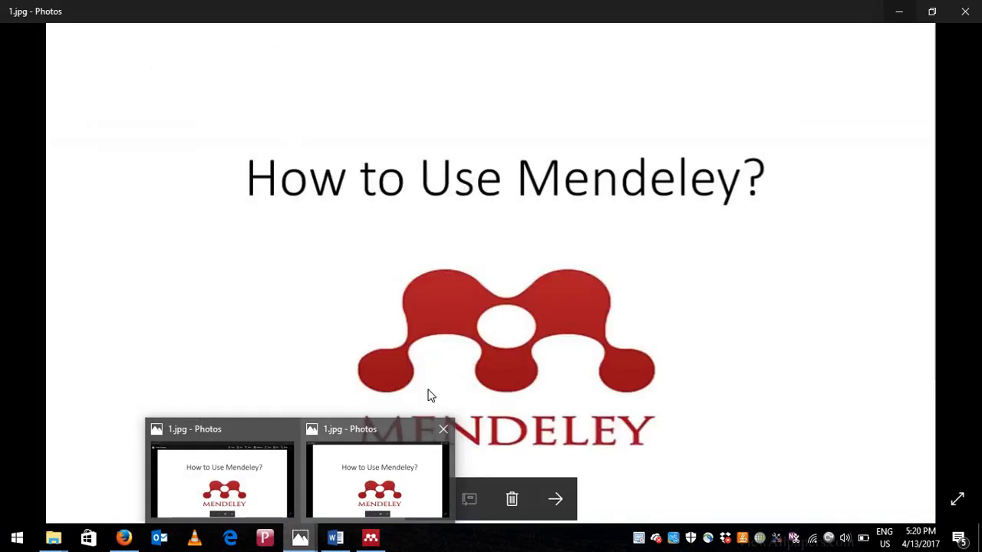